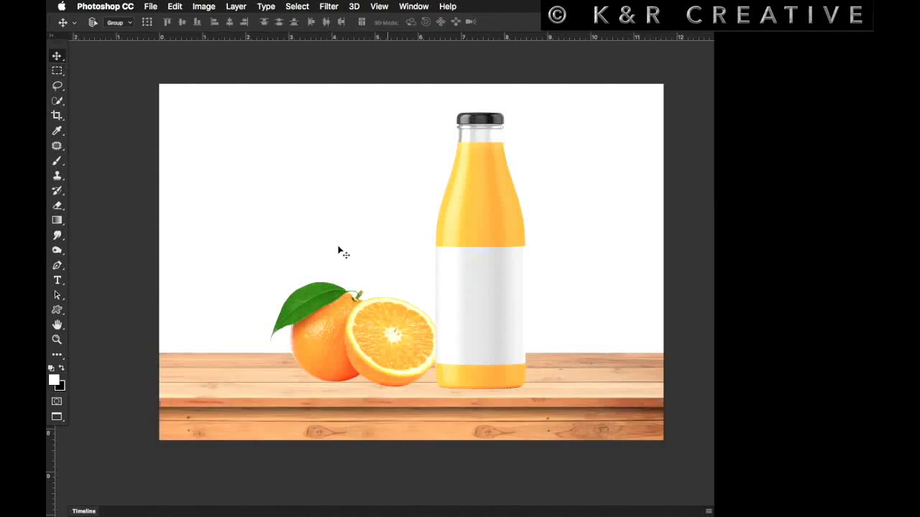
Stretch the wooden table taller and shift the bottle and oranges to the right.
mouse_move(686, 394)
mouse_down()
mouse_move(570, 403)
mouse_move(580, 386)
mouse_up()
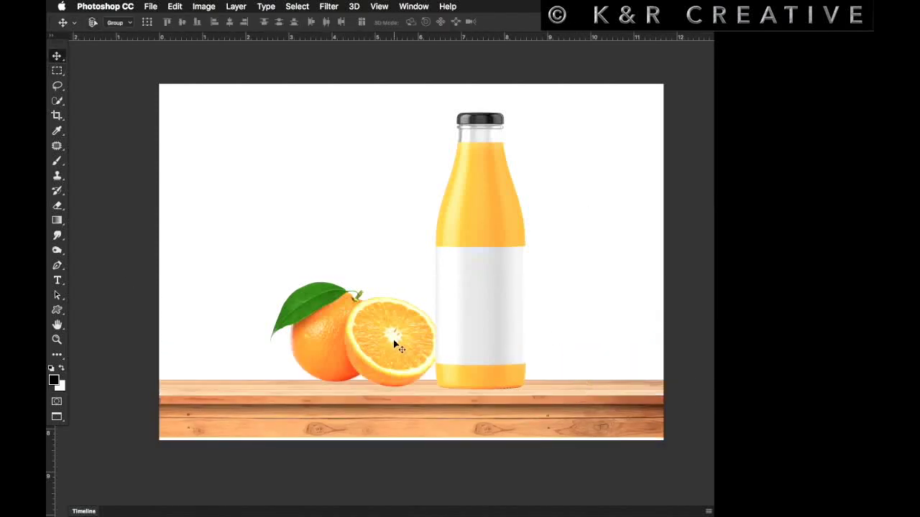
drag(393, 339, 396, 341)
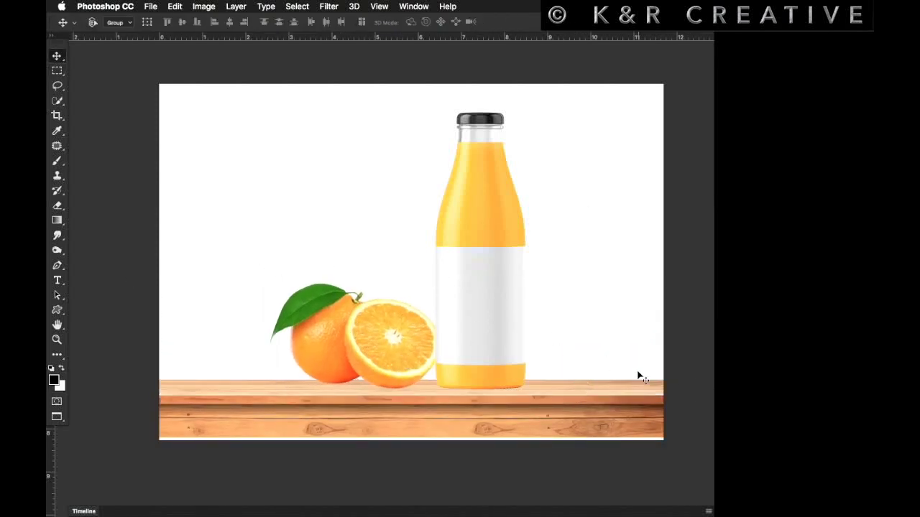
drag(474, 326, 512, 330)
Paste the sky image and resize it into position.
key(ctrl+v)
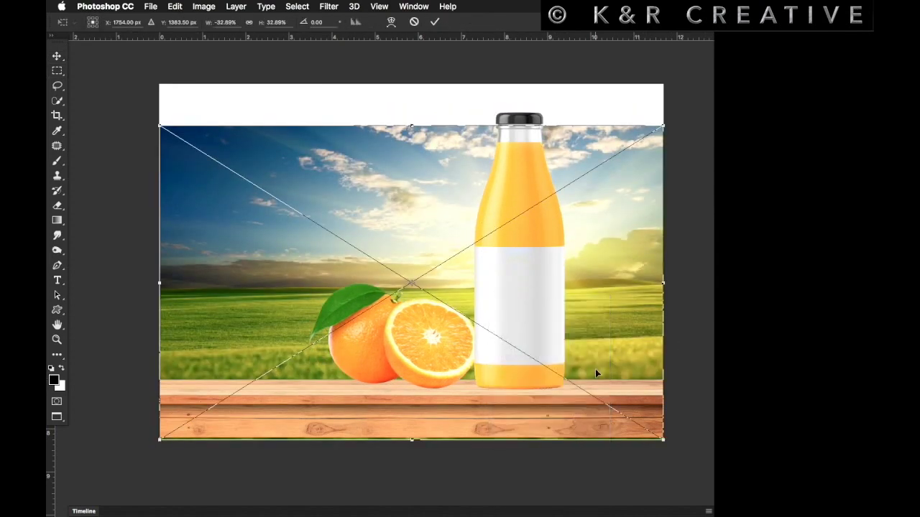
drag(595, 373, 605, 384)
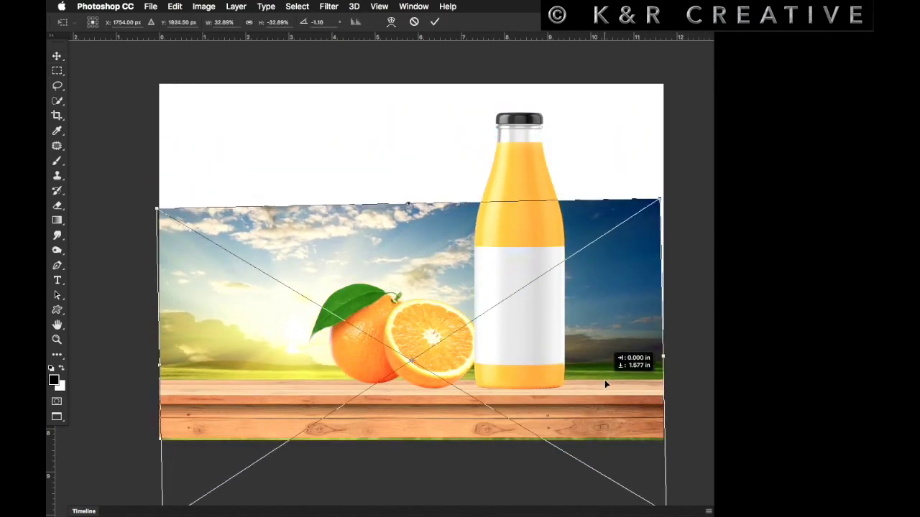
mouse_move(625, 259)
mouse_down()
mouse_move(628, 215)
mouse_move(630, 228)
mouse_up()
key(Return)
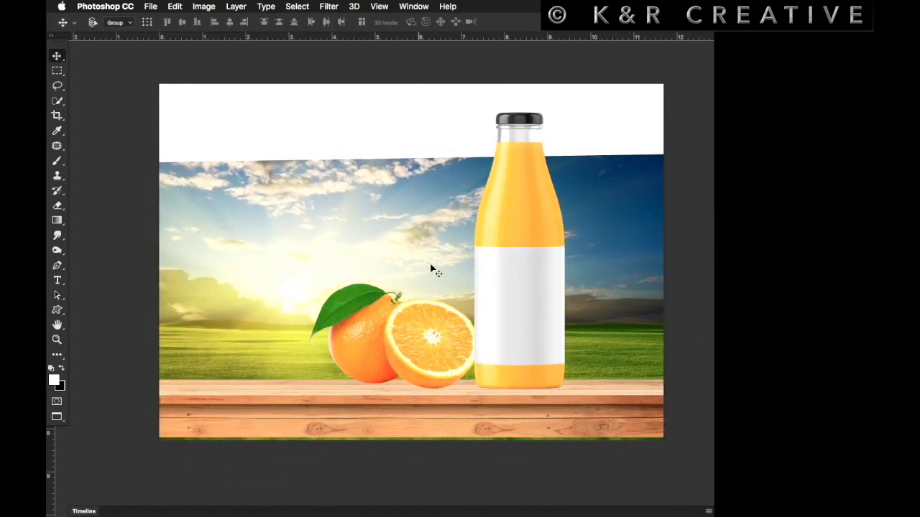
Paste the hills landscape and scale it behind the table.
key(ctrl+v)
drag(414, 214, 421, 304)
drag(663, 248, 687, 229)
key(Return)
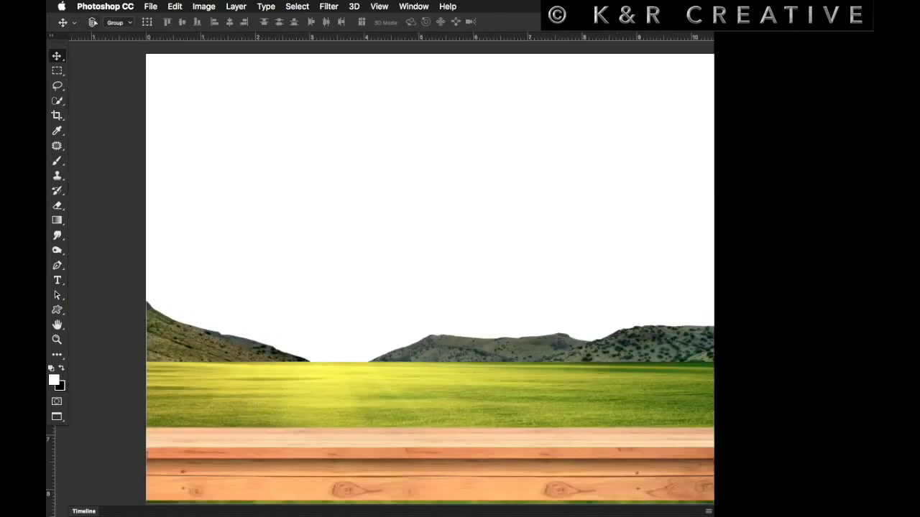
Paste the cloudy sky image and scale it to cover the canvas.
key(ctrl+v)
drag(482, 268, 483, 292)
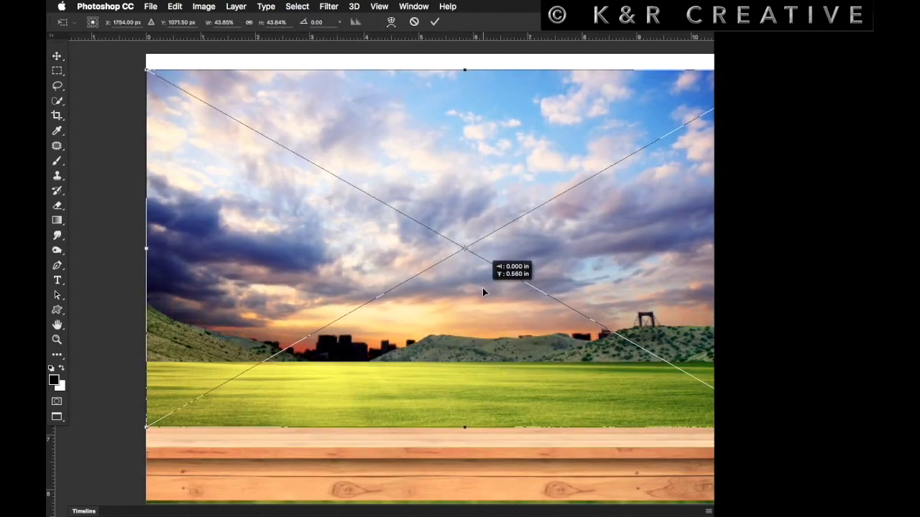
key(ctrl+minus)
drag(633, 360, 632, 380)
drag(532, 320, 556, 322)
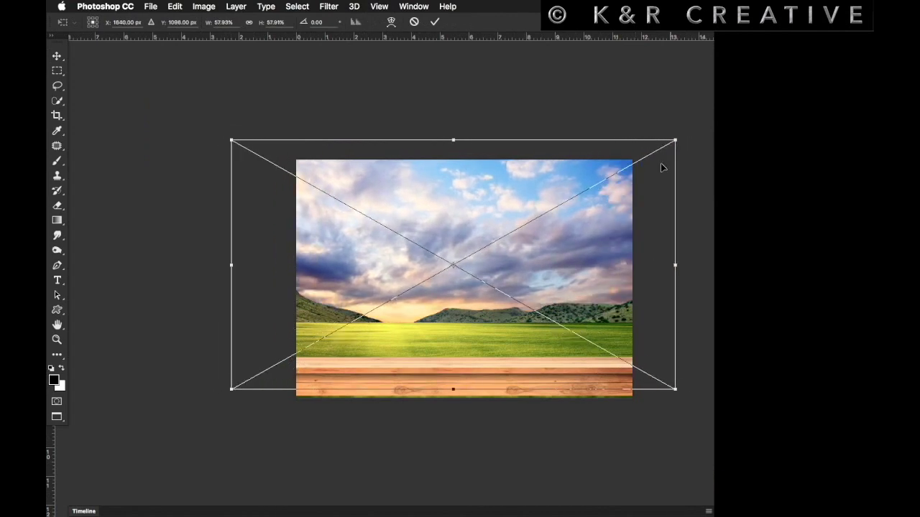
drag(674, 141, 649, 152)
key(Return)
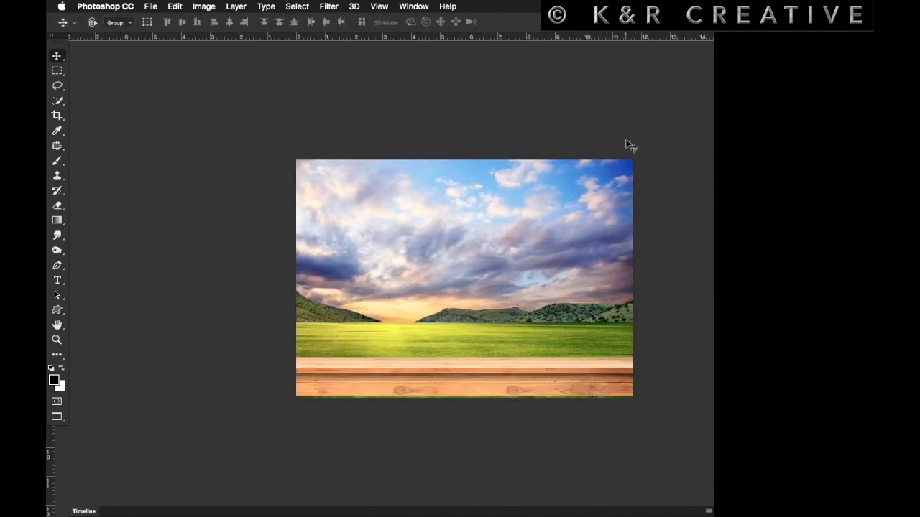
Bring the product layers in front of the sky and stretch the grass-and-table layer taller.
key(ctrl+bracketleft)
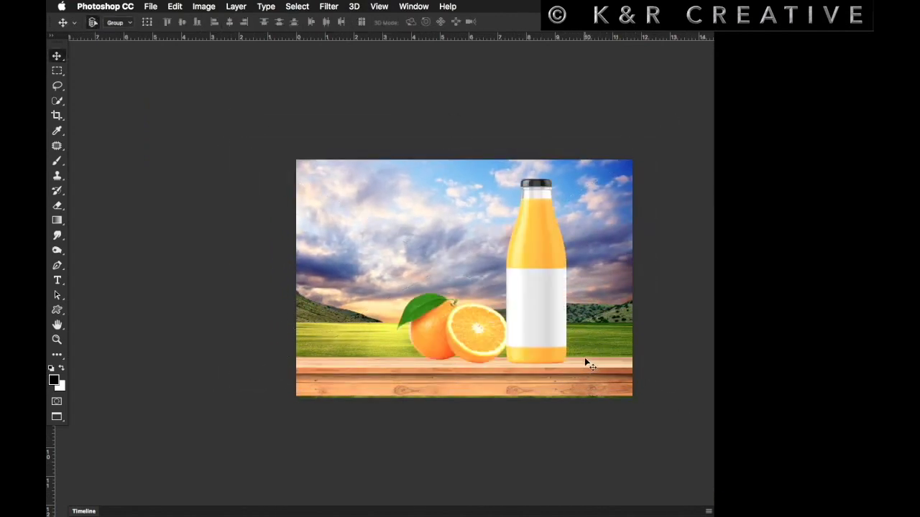
key(ctrl+t)
drag(476, 304, 476, 267)
key(Return)
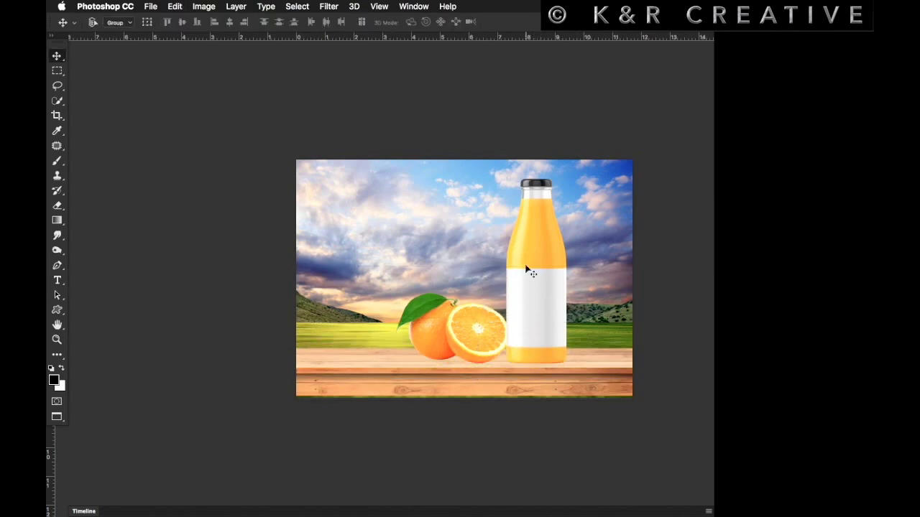
Resize the oranges-and-bottle group and raise it on the table.
key(ctrl+t)
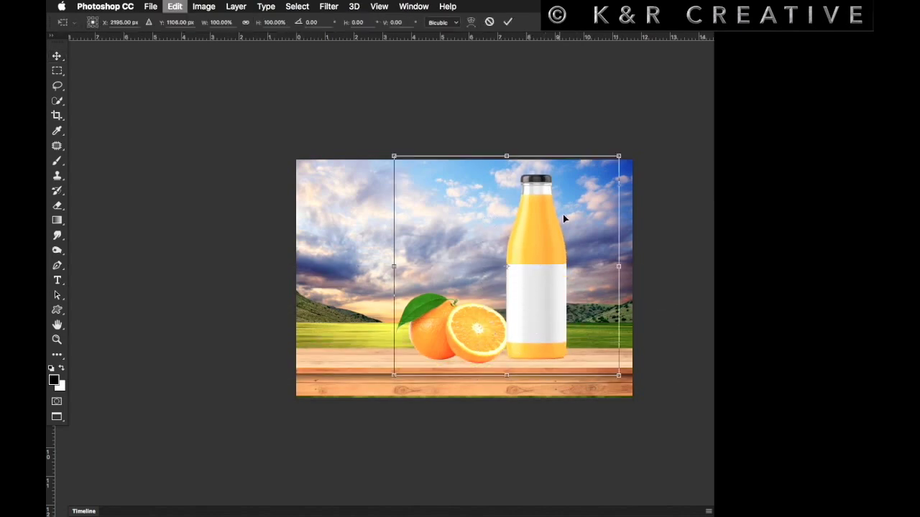
mouse_move(565, 215)
mouse_down()
mouse_move(543, 260)
mouse_move(553, 266)
mouse_up()
key(Return)
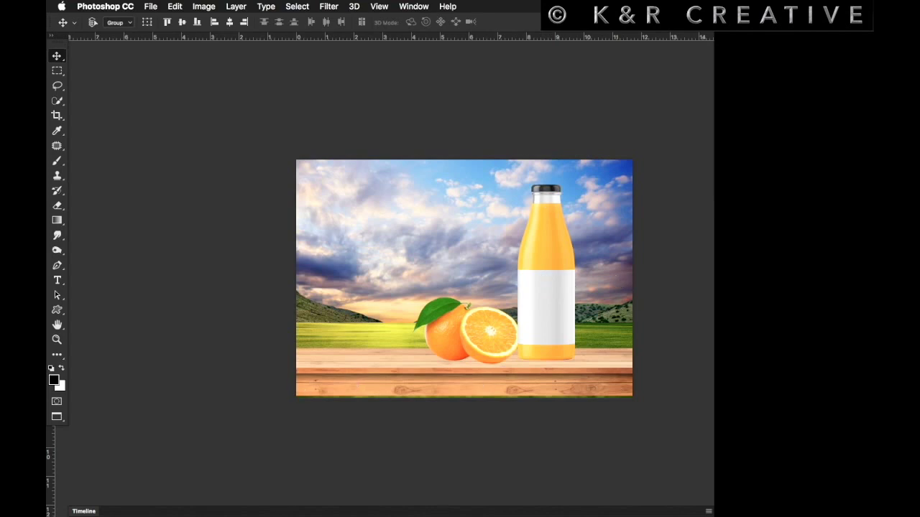
key(ctrl+plus)
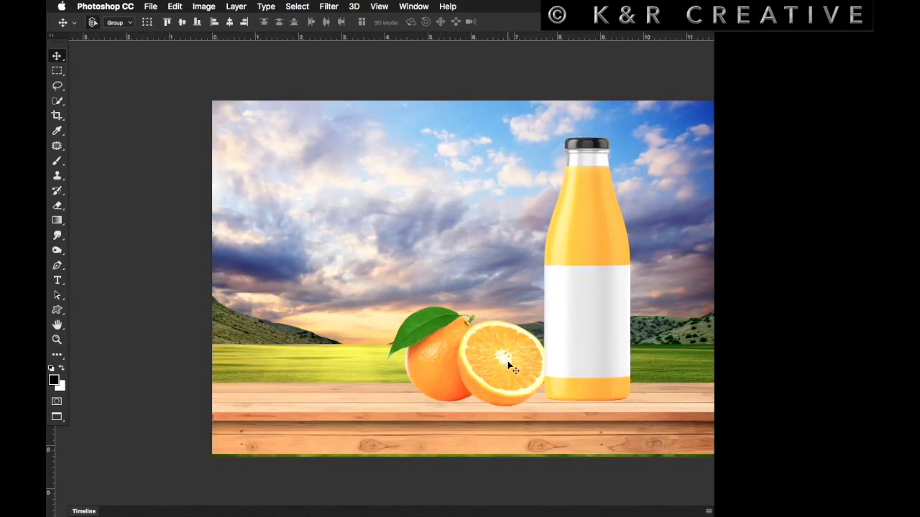
key(ctrl+t)
drag(405, 123, 435, 107)
Enlarge the yellow horizon glow, sampling yellow from the horizon.
key(Return)
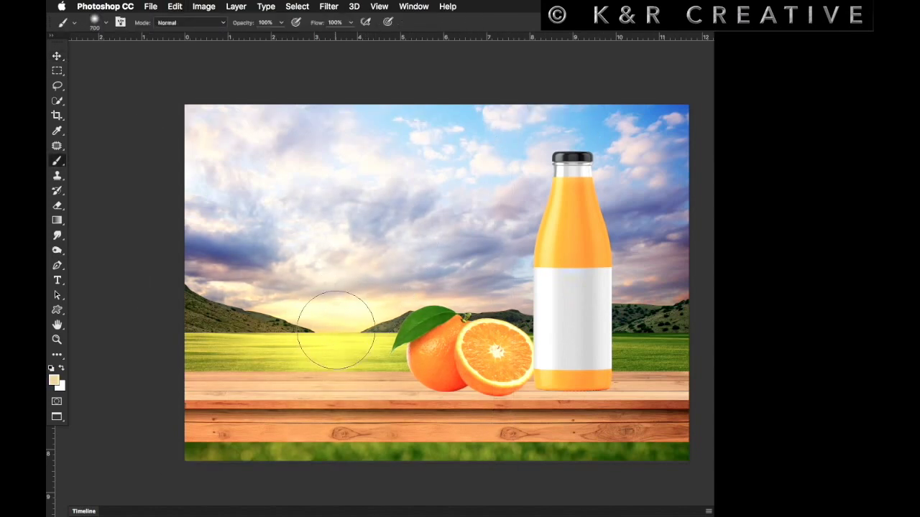
key(ctrl+t)
mouse_move(513, 121)
mouse_down()
mouse_move(518, 148)
mouse_move(531, 110)
mouse_up()
key(Return)
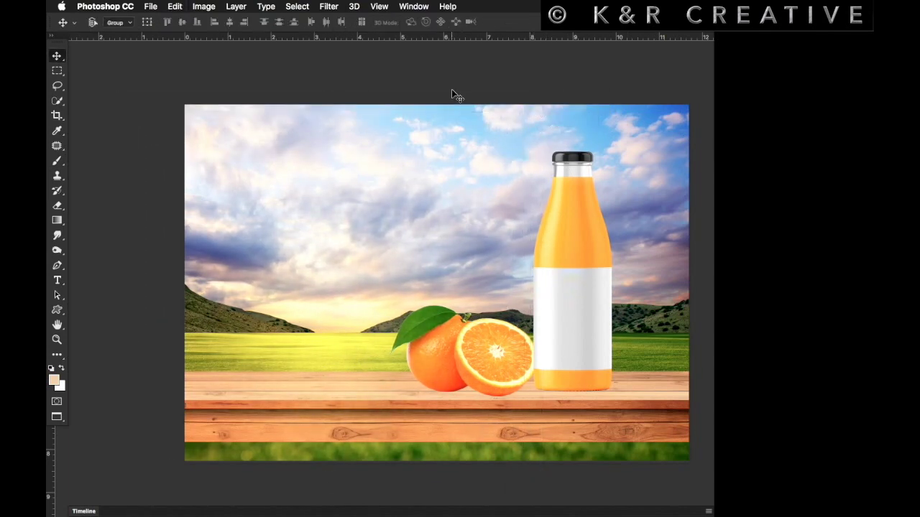
key(b)
alt+click(318, 316)
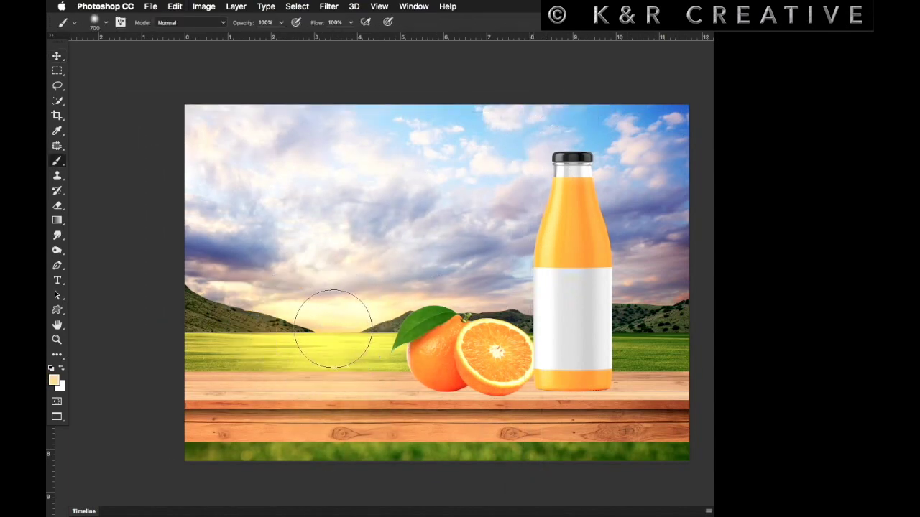
key(ctrl+t)
drag(530, 110, 511, 126)
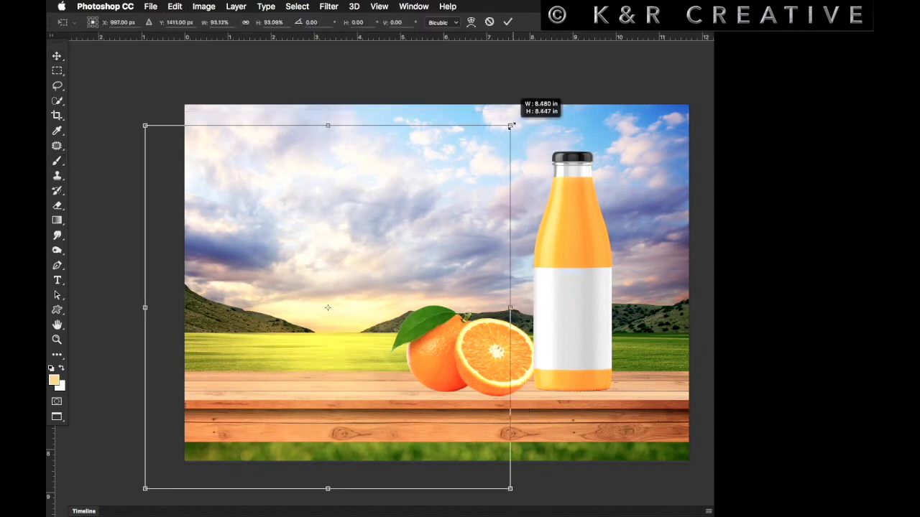
key(Return)
Add a white sun glow on the horizon and nudge the oranges up slightly.
key(d)
key(x)
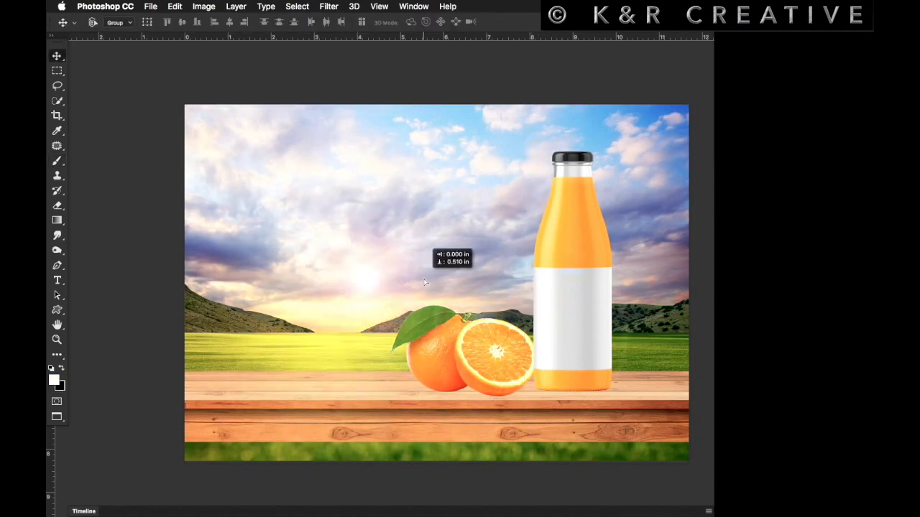
mouse_move(421, 281)
mouse_down()
mouse_move(408, 320)
mouse_move(411, 309)
mouse_up()
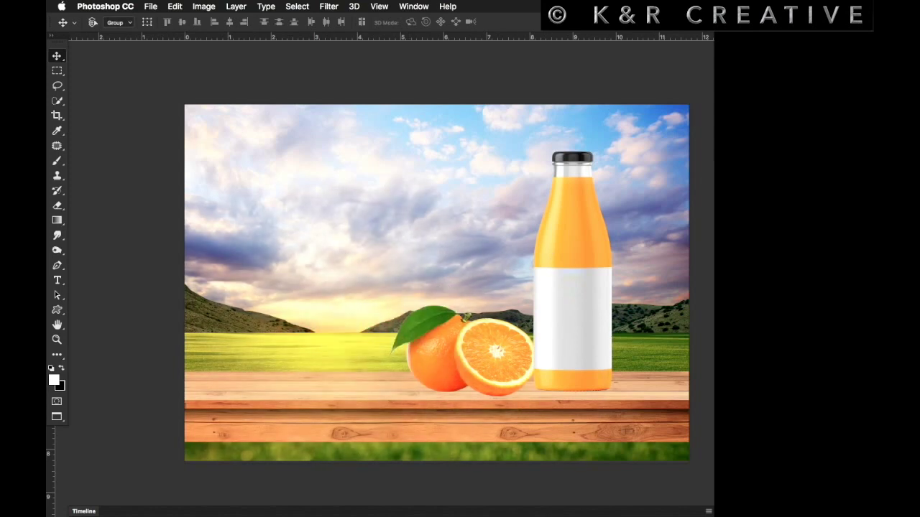
key(b)
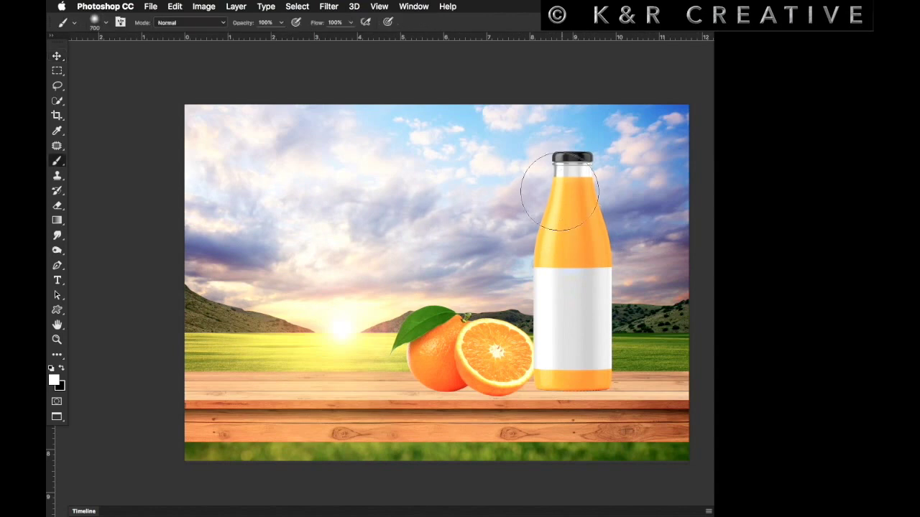
key(v)
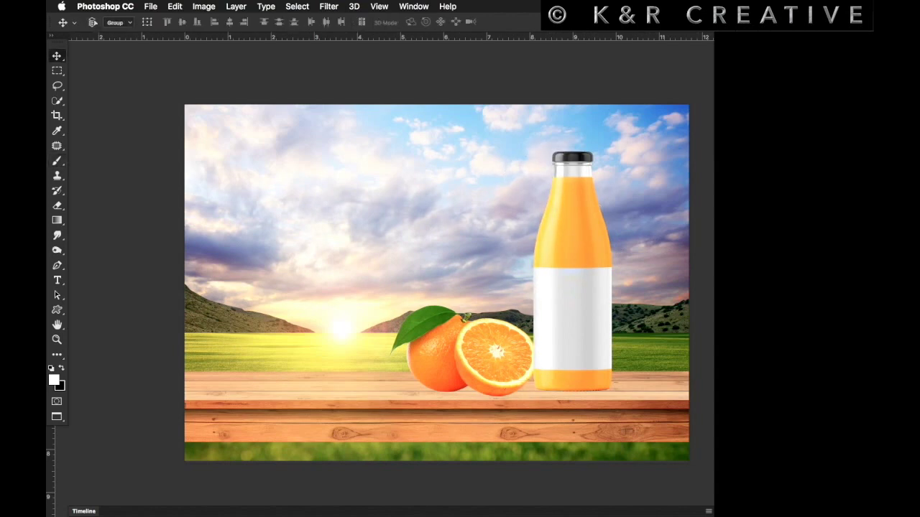
key(b)
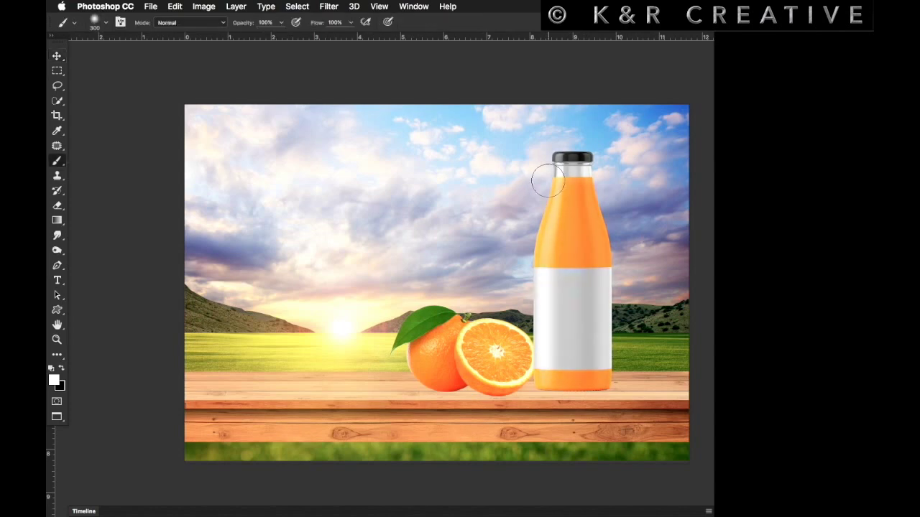
key(x)
key(v)
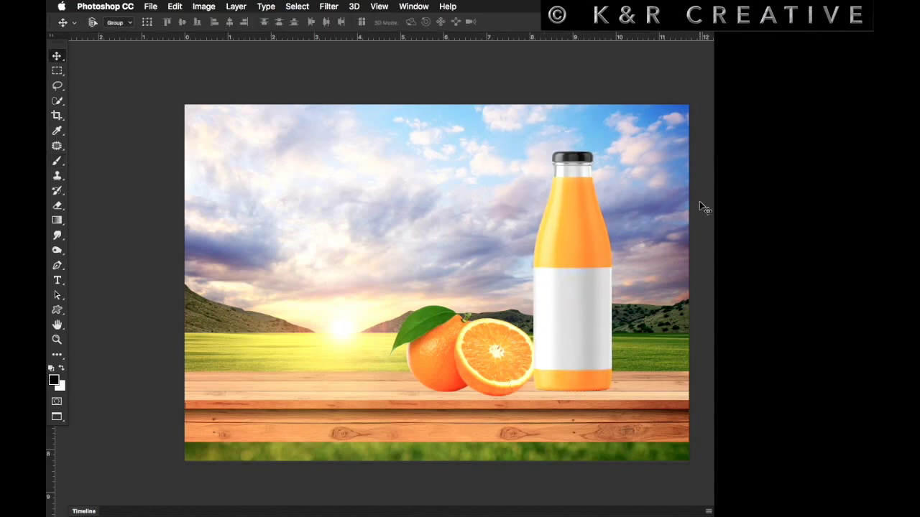
drag(493, 353, 493, 347)
Widen the bottle and move the oranges up and left.
key(ctrl+t)
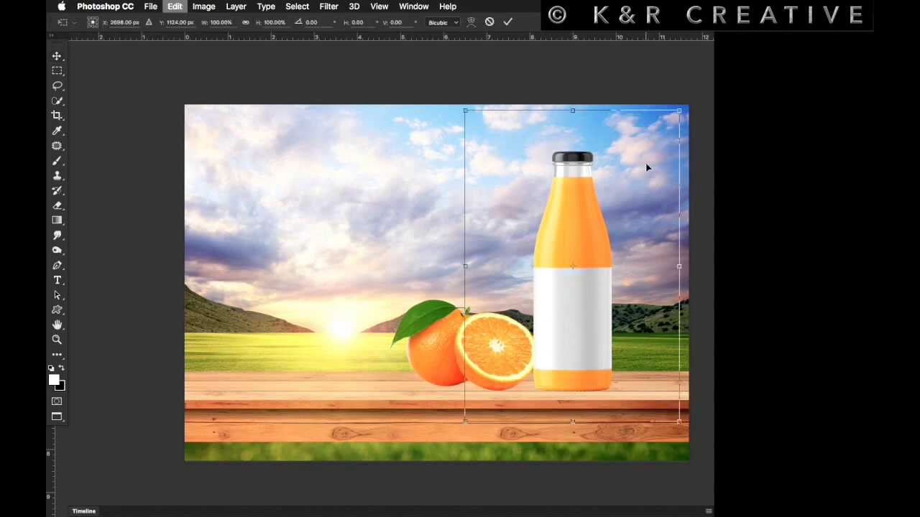
drag(464, 421, 461, 428)
drag(458, 266, 438, 266)
key(Return)
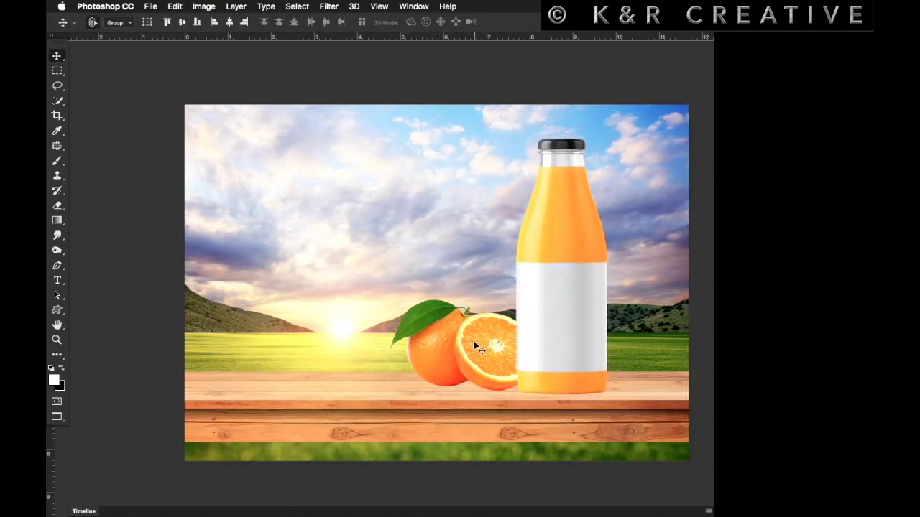
drag(470, 351, 458, 350)
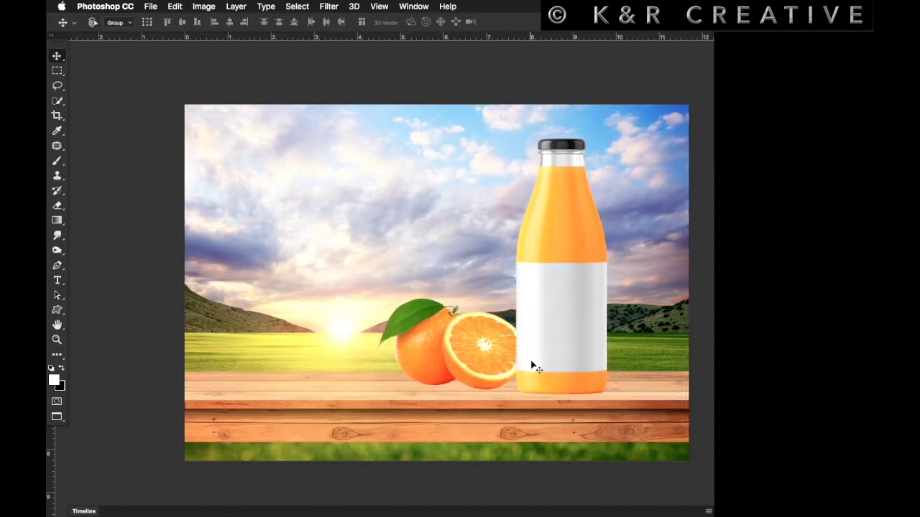
Set the painting colour to dark brown.
click(54, 380)
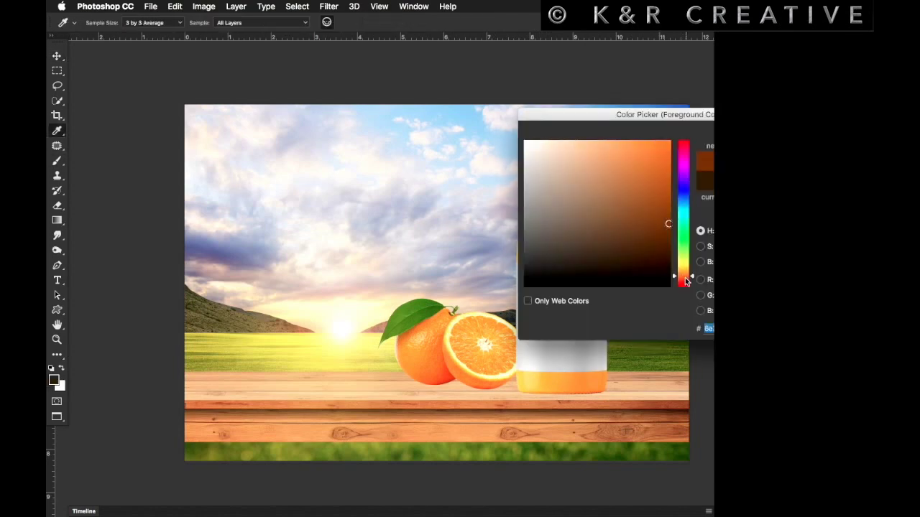
drag(658, 212, 643, 244)
key(Return)
key(b)
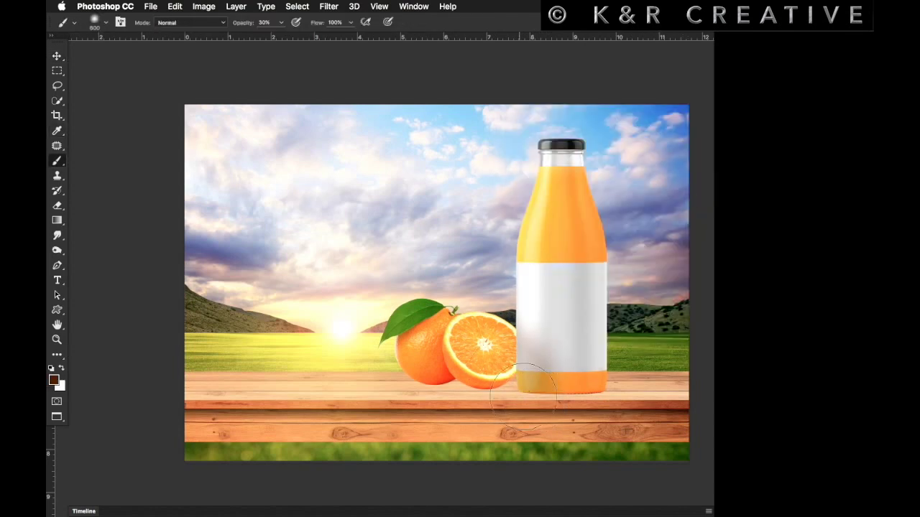
key(v)
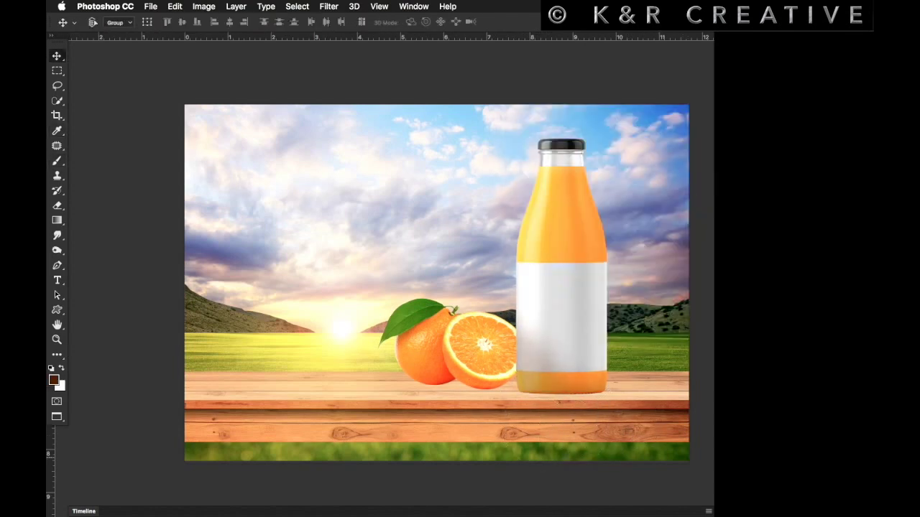
Set the brush to 400 px at 20% opacity and sample light yellow from the scene.
key(b)
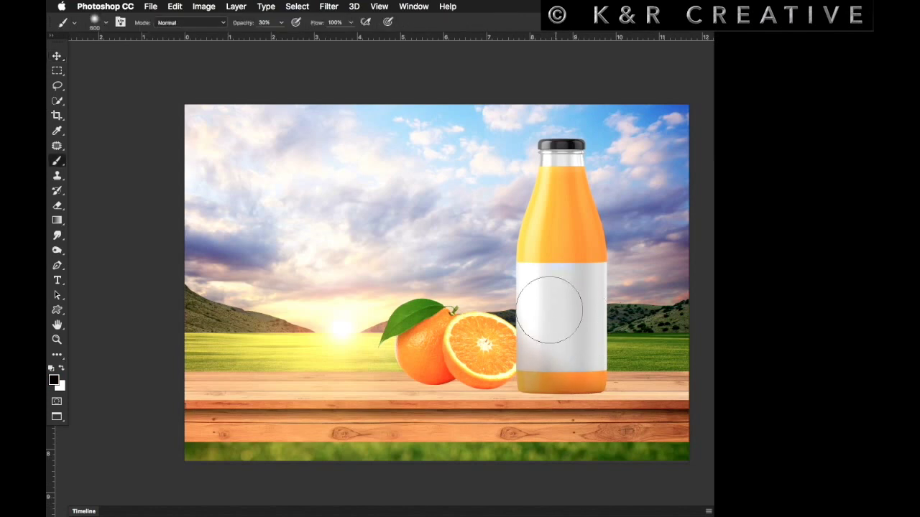
key(3)
key(v)
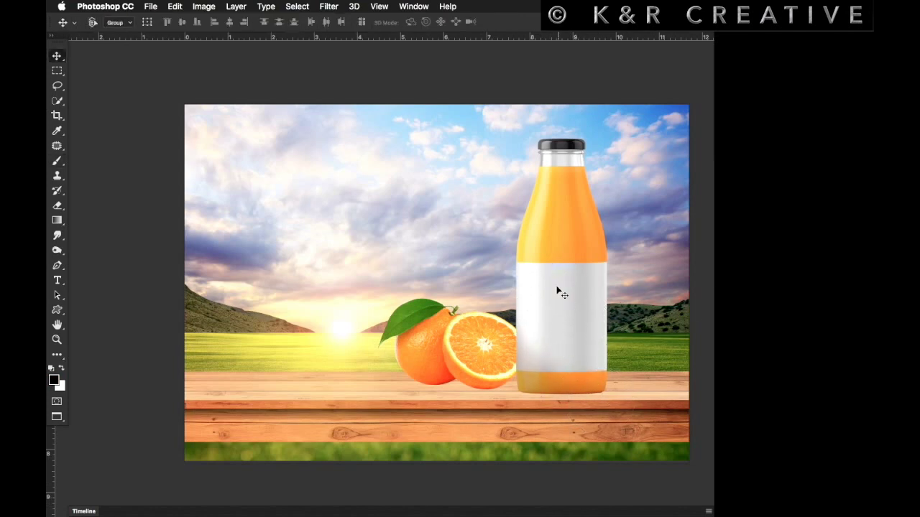
key(b)
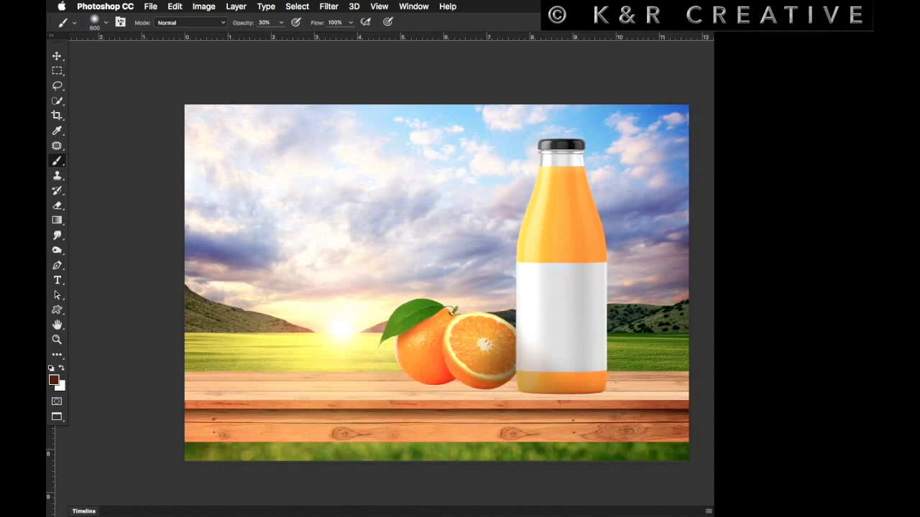
key(bracketleft)
key(bracketleft)
key(2)
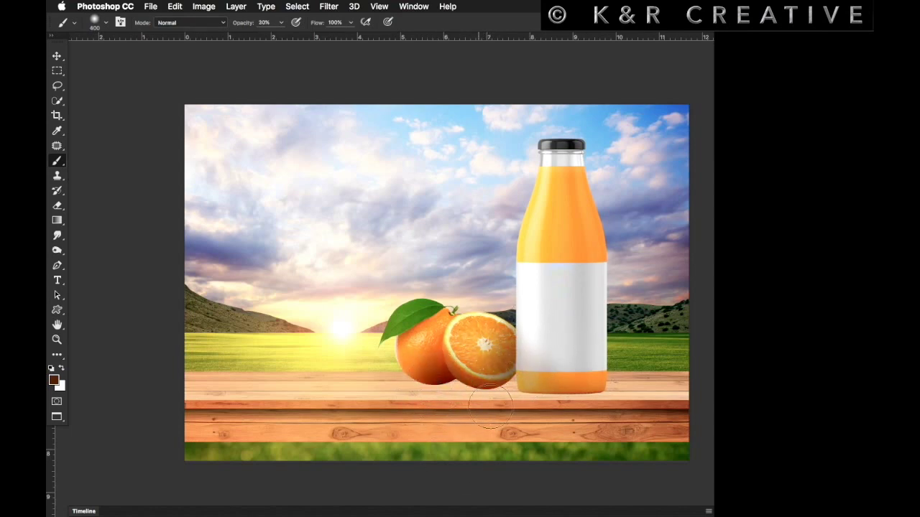
key(v)
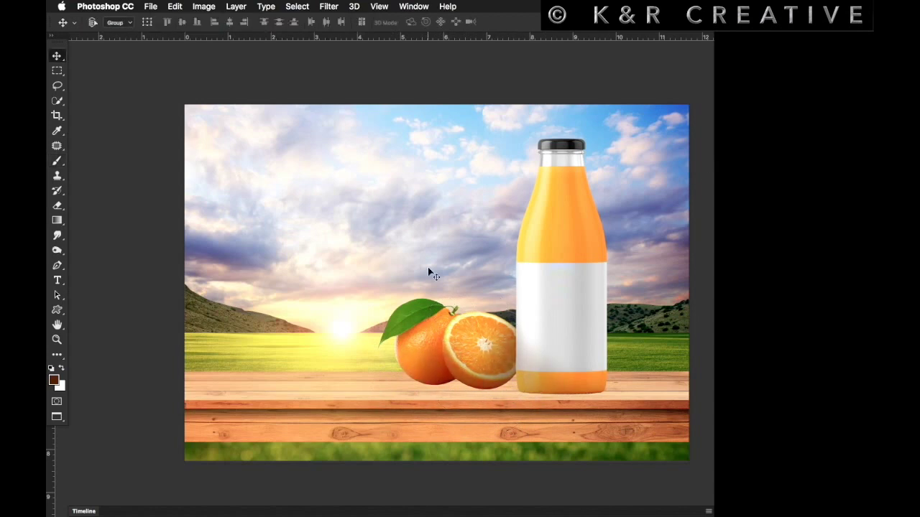
key(b)
drag(359, 326, 357, 295)
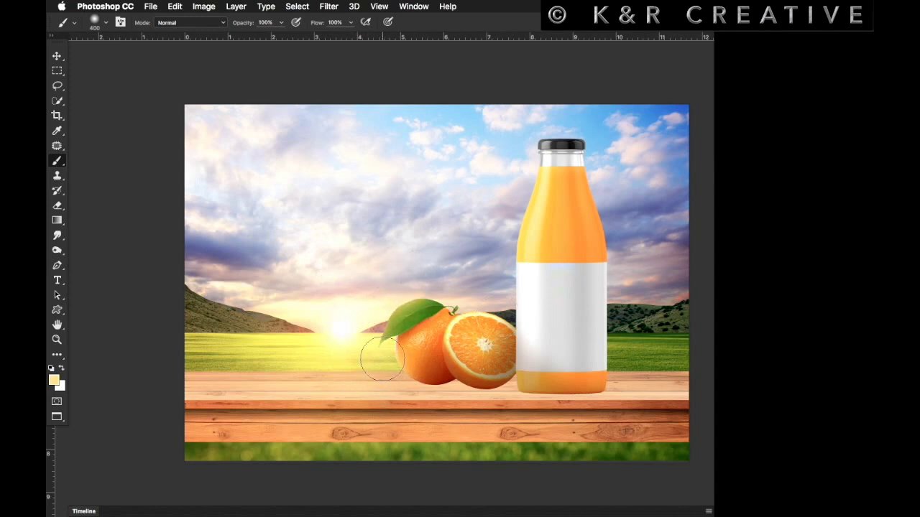
Make the brush smaller and lower its opacity to 40% for the shadow.
key(bracketleft)
key(bracketleft)
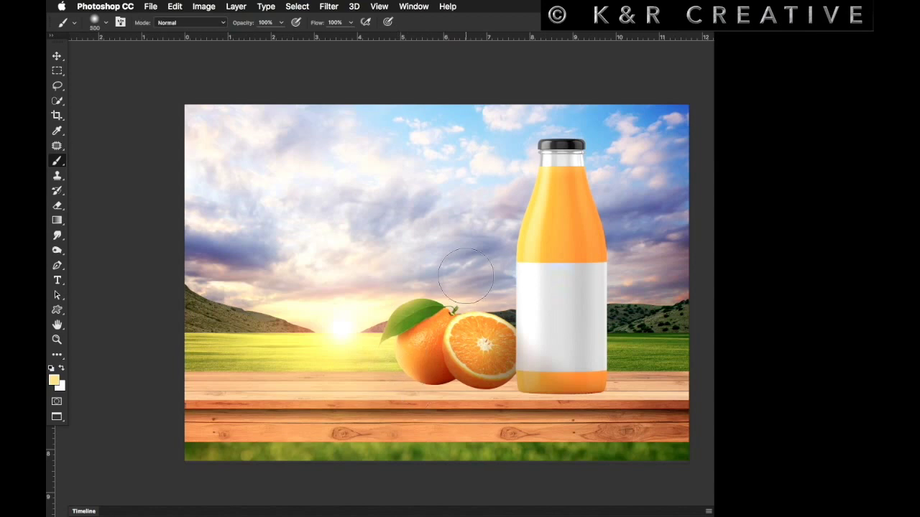
key(4)
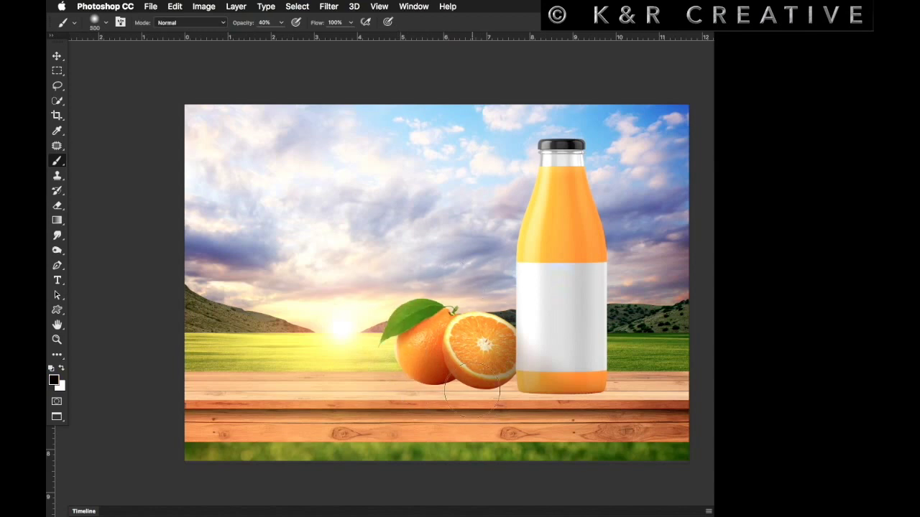
key(v)
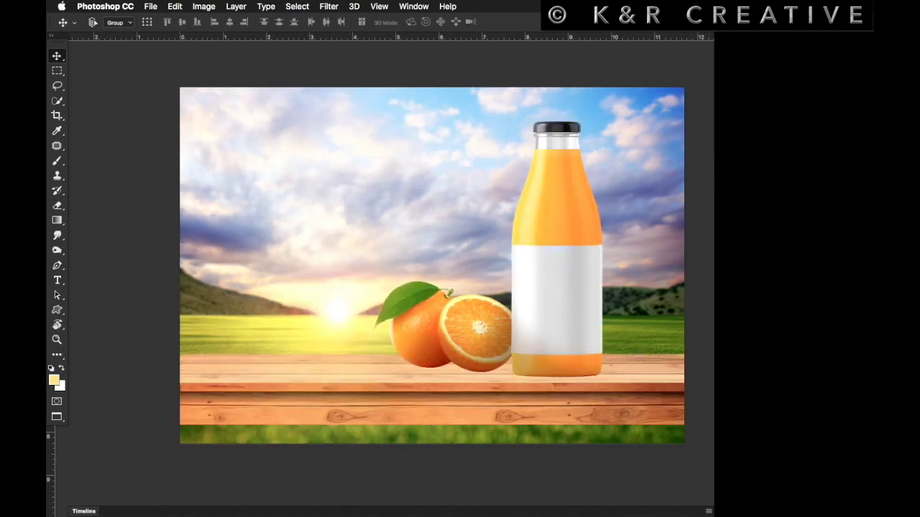
Scale the bottle and oranges group to about 85% and shift it right.
drag(521, 318, 538, 318)
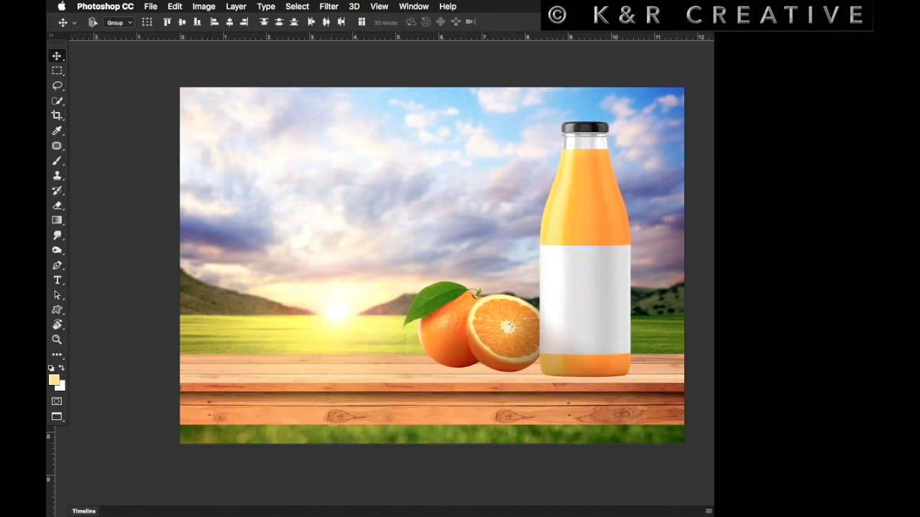
key(ctrl+t)
drag(662, 151, 588, 204)
drag(567, 237, 551, 252)
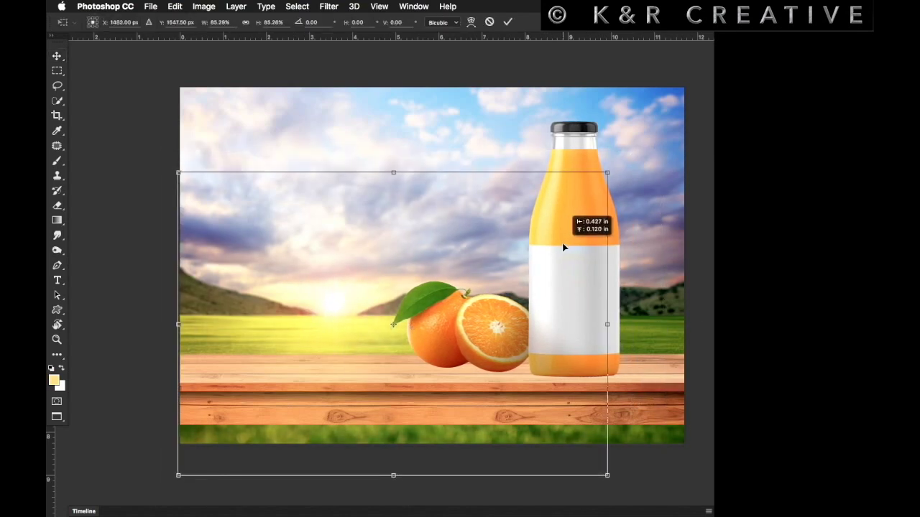
key(Return)
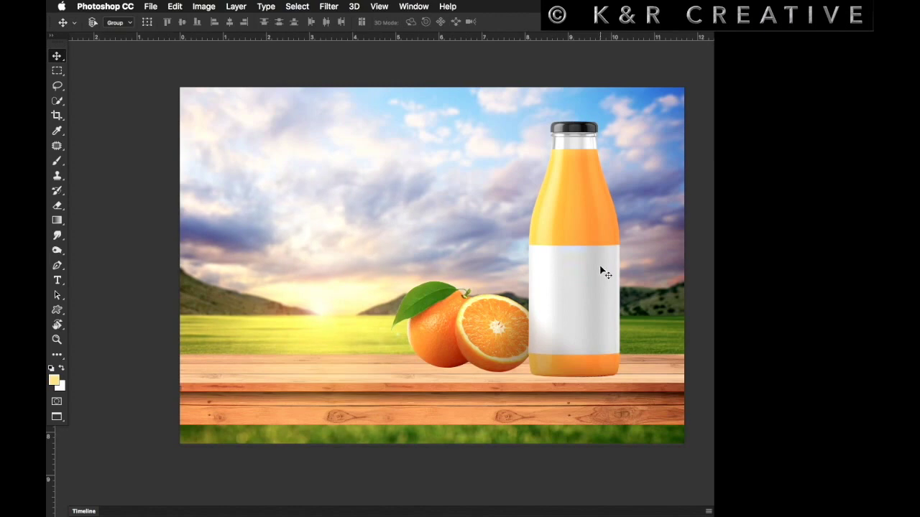
Sample a dark brown from the table and adjust the brush size.
key(b)
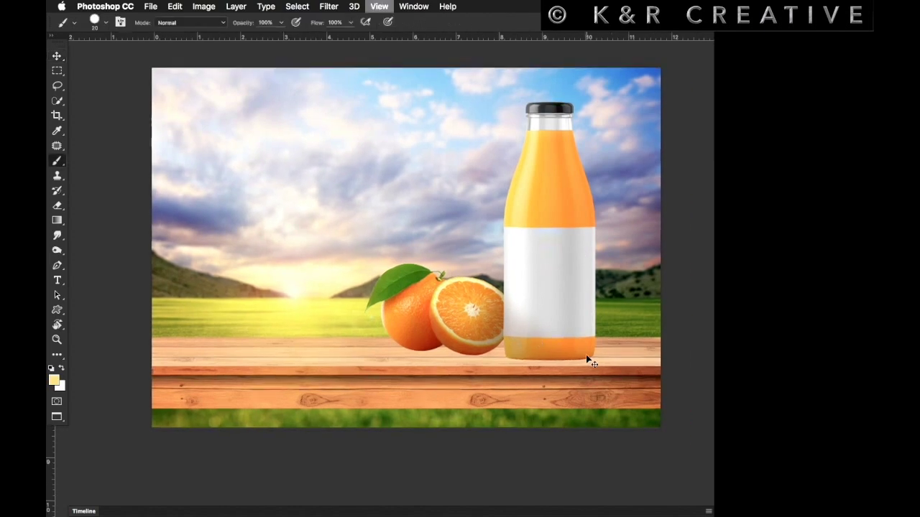
ctrl+click(586, 354)
alt+click(551, 307)
ctrl+click(550, 308)
key(ctrl+0)
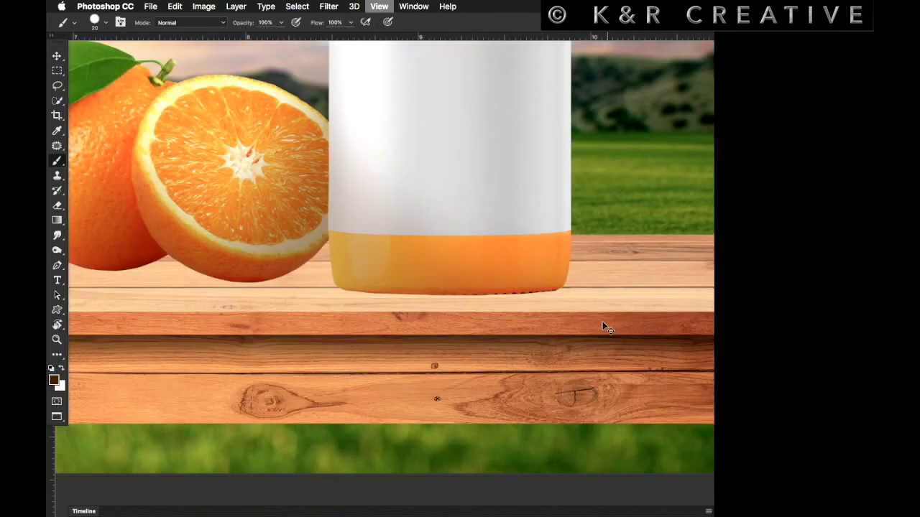
right_click(483, 268)
key(Return)
Paint a brown dab and squash it into a thin contact shadow under the bottle.
click(450, 271)
key(ctrl+t)
drag(450, 323, 450, 277)
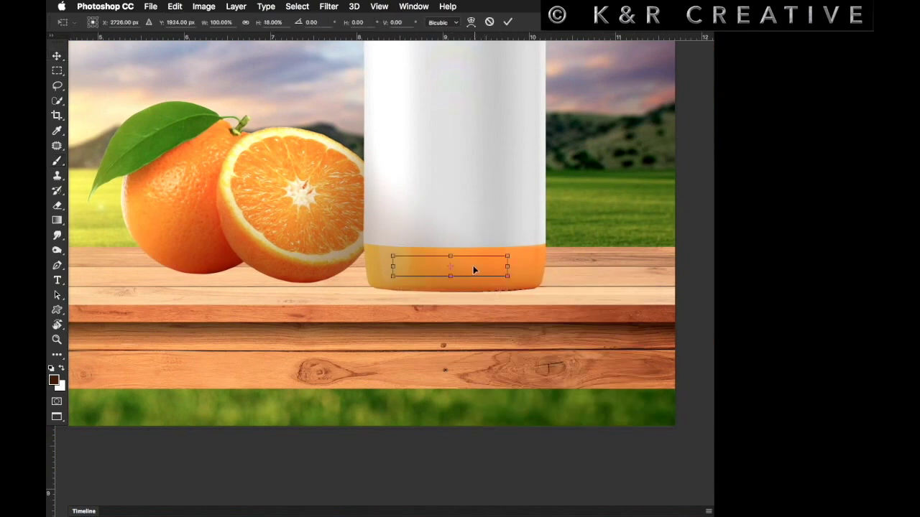
drag(510, 267, 538, 281)
drag(454, 282, 456, 293)
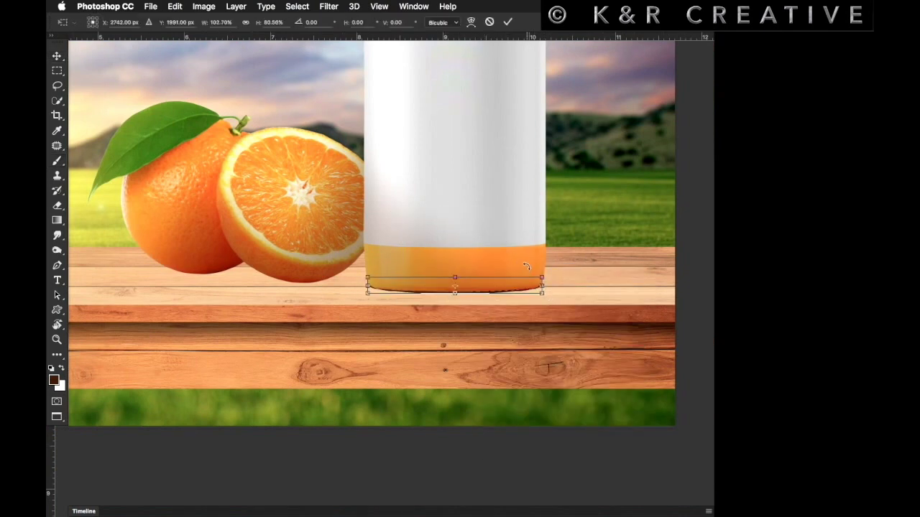
key(Return)
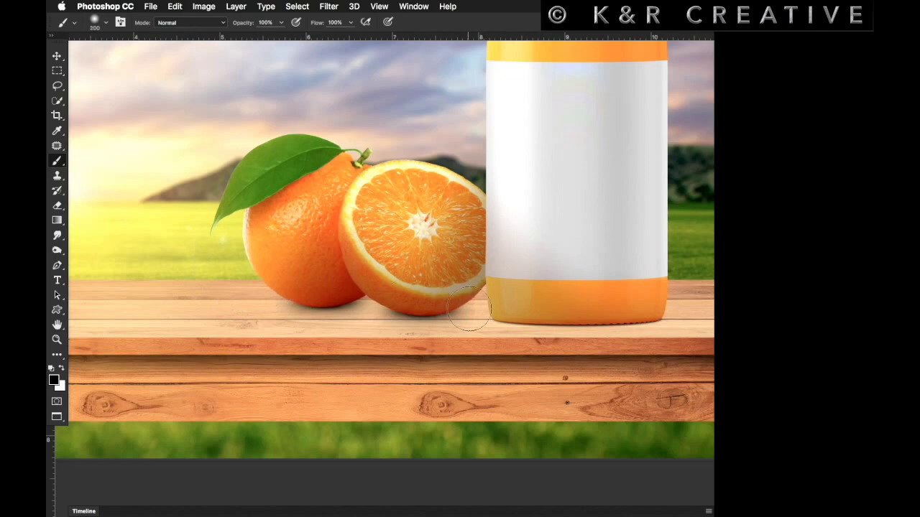
key(bracketleft)
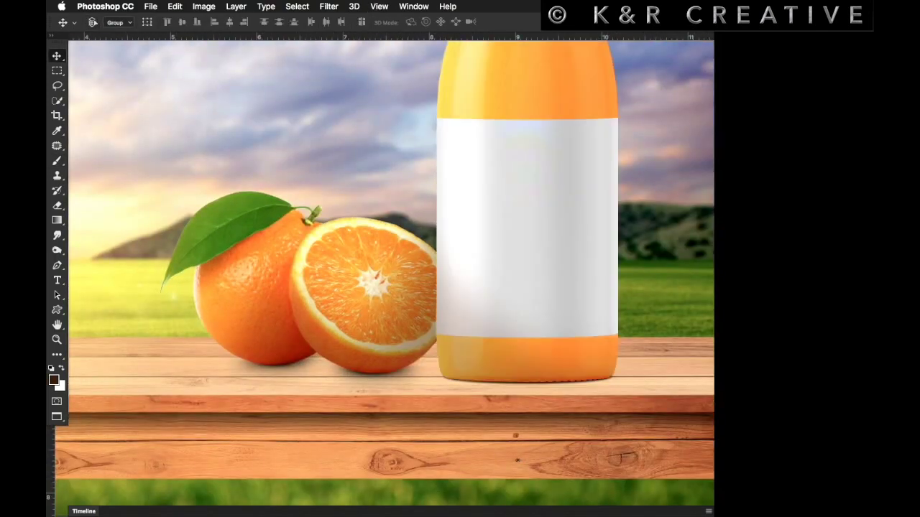
scroll(467, 180, down, 2)
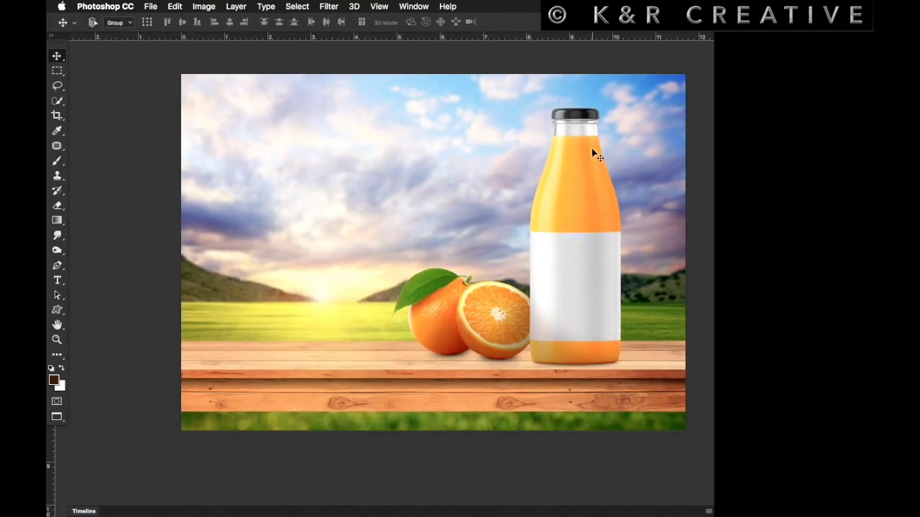
Paint soft dark shadows around the oranges and bottle base at 25% opacity.
scroll(551, 143, up, 2)
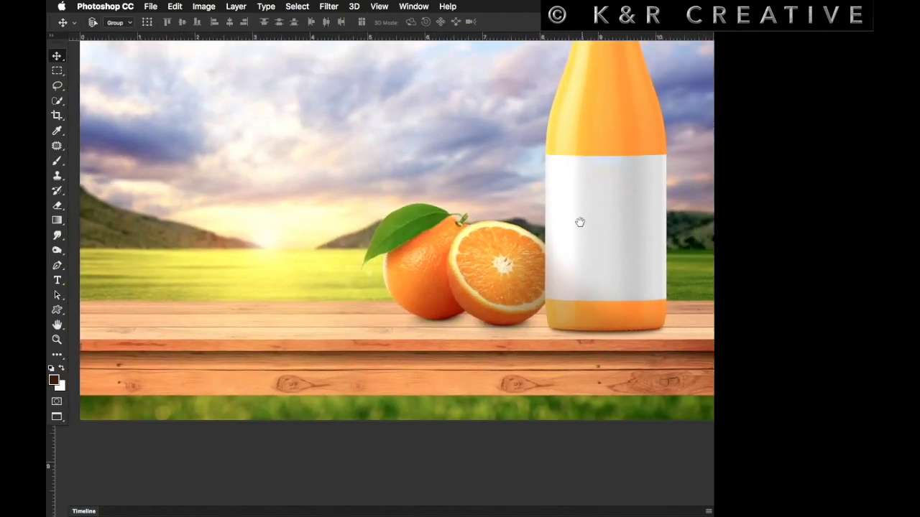
key(ctrl+0)
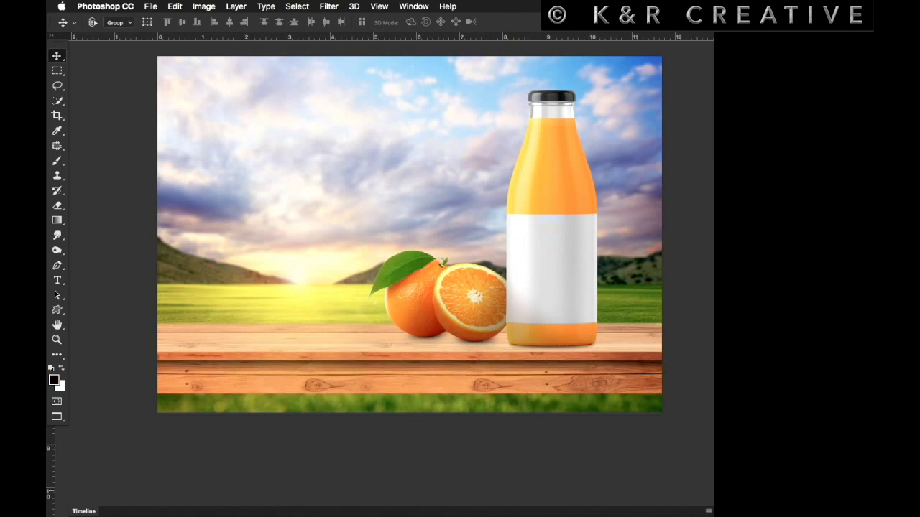
key(b)
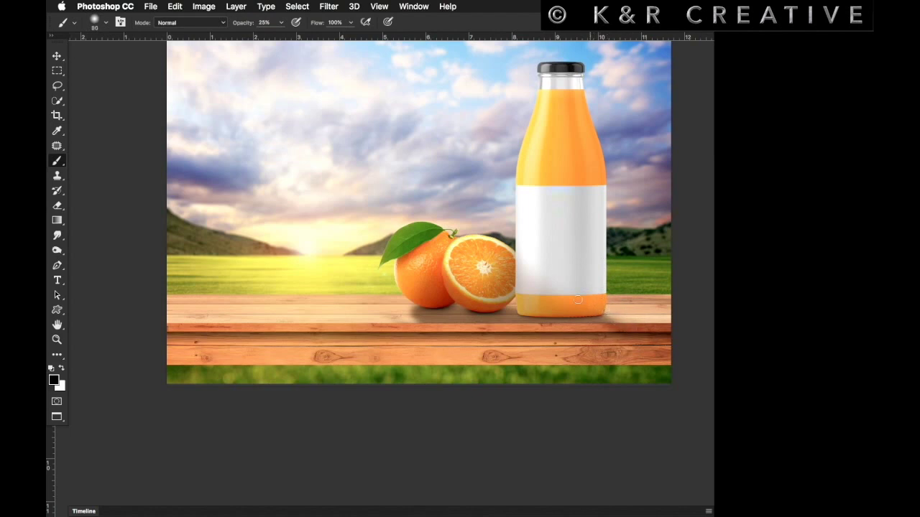
key(v)
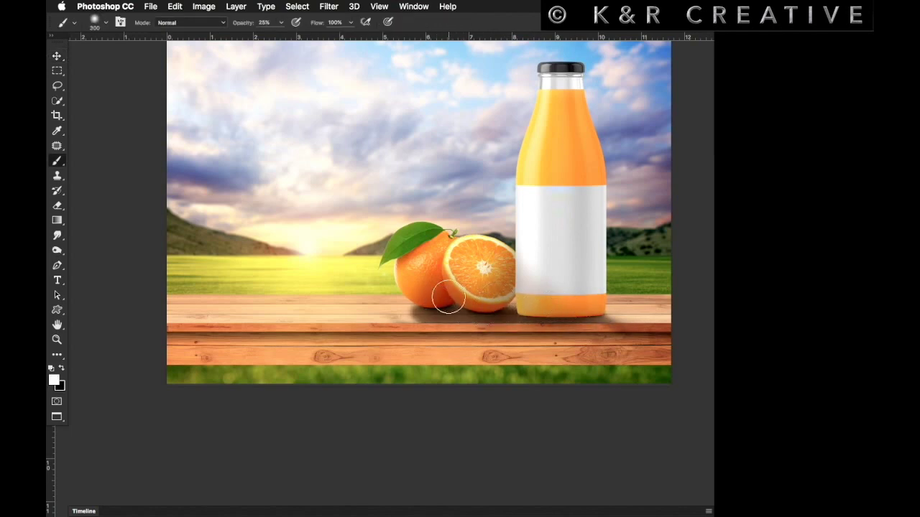
key(v)
key(b)
key(x)
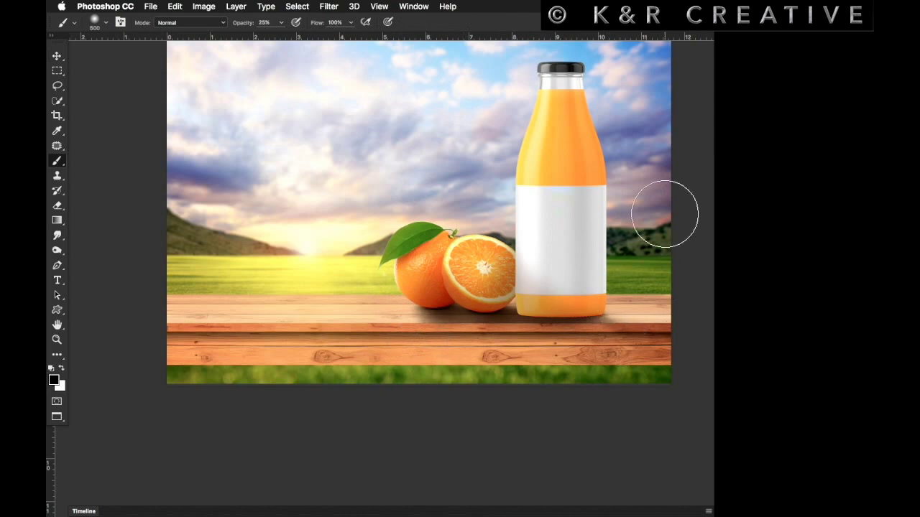
key(v)
scroll(566, 278, up, 3)
Darken the strip along the table's front edge using a rectangular selection.
key(m)
drag(57, 384, 718, 502)
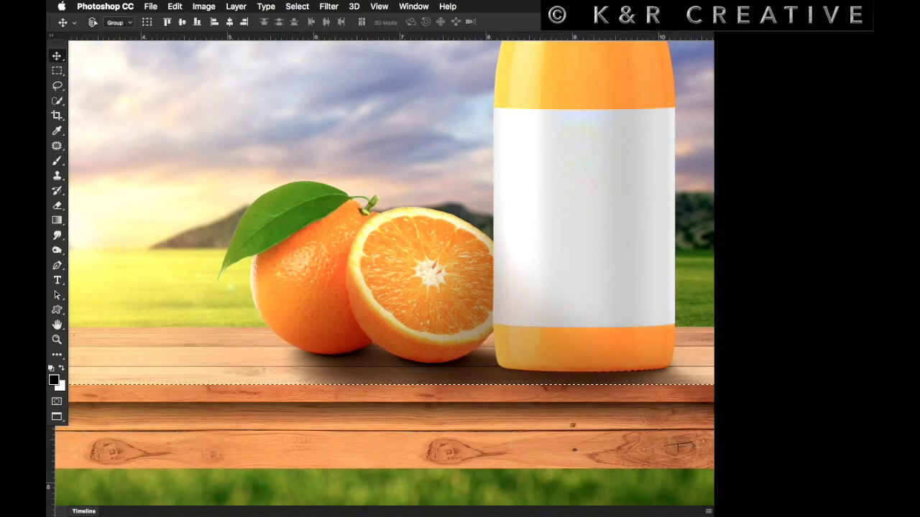
key(x)
key(ctrl+d)
key(v)
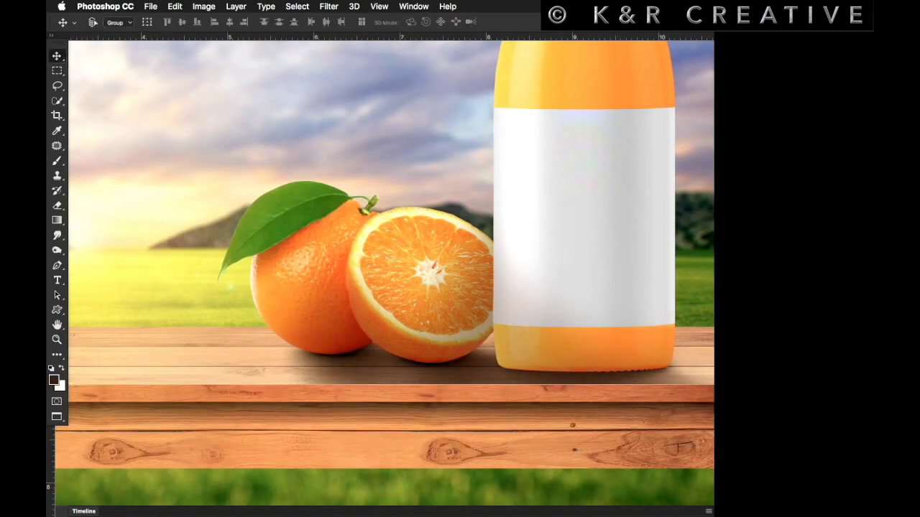
key(ctrl+0)
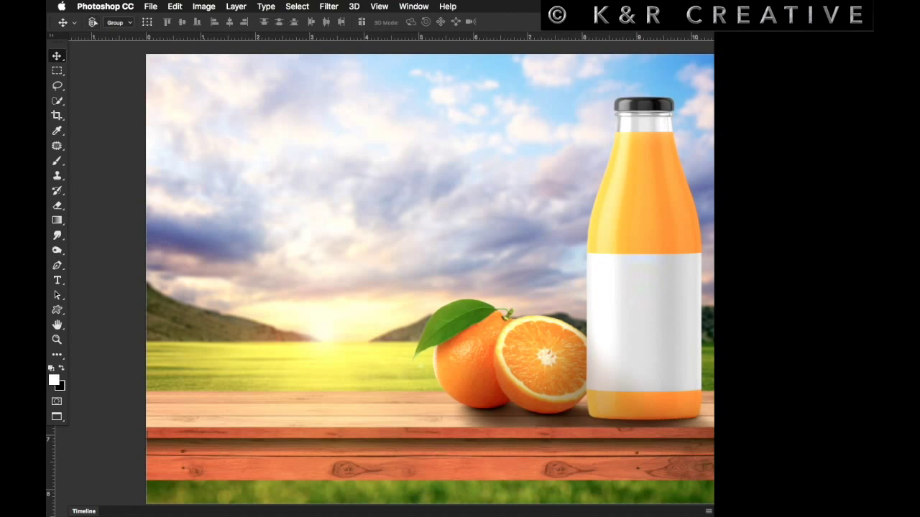
Paint over the tabletop with the brush at 25% opacity.
key(b)
scroll(568, 345, down, 2)
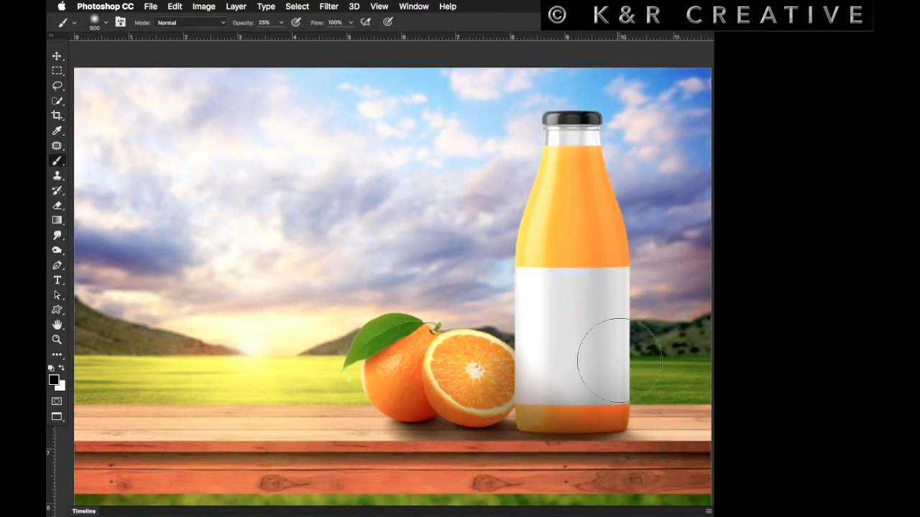
key(v)
key(ctrl+minus)
scroll(446, 343, right, 2)
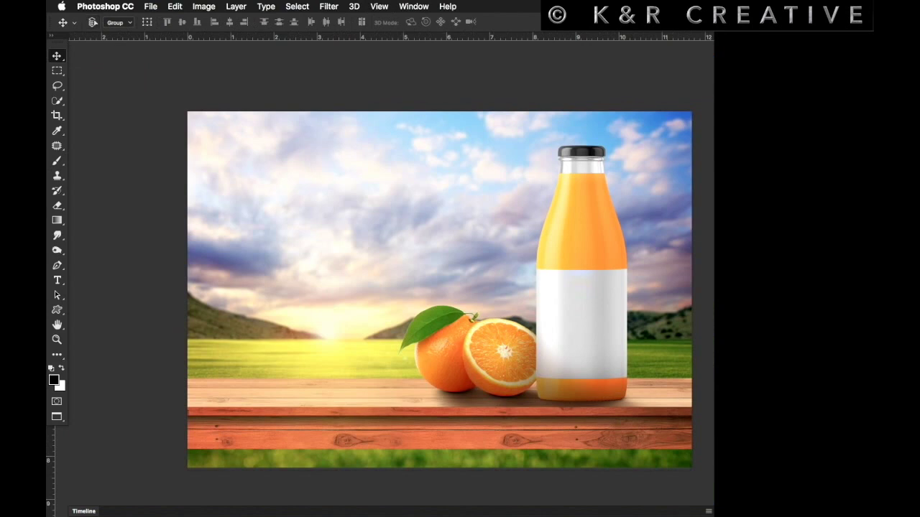
Brighten the cut orange half, the whole orange, and the orange's leaf.
key(b)
key(ctrl+plus)
drag(538, 403, 490, 417)
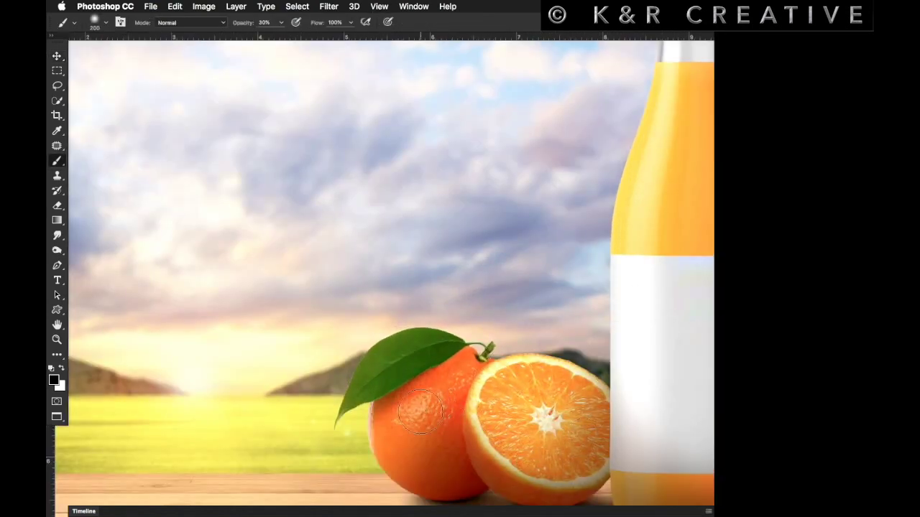
drag(420, 411, 432, 446)
drag(407, 383, 352, 365)
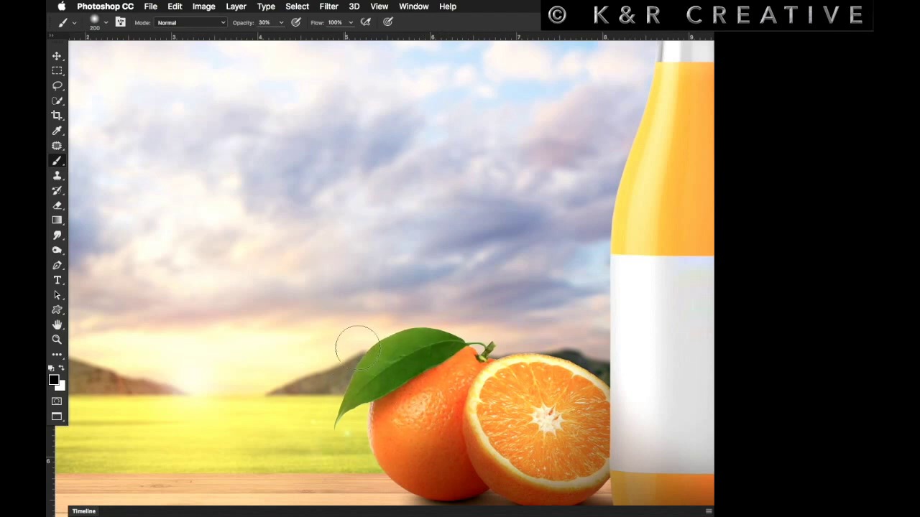
key(v)
key(ctrl+0)
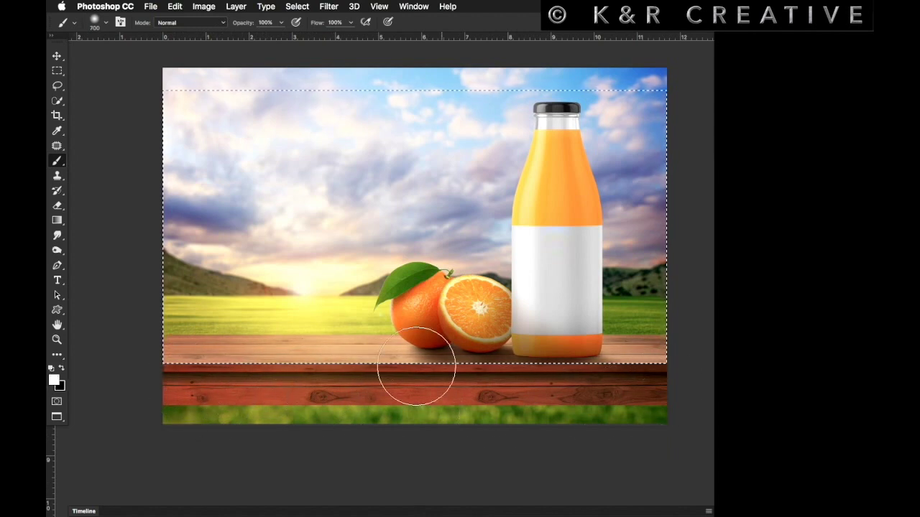
key(ctrl+d)
Position the leaves along the top-left corner and commit the placement.
key(d)
key(m)
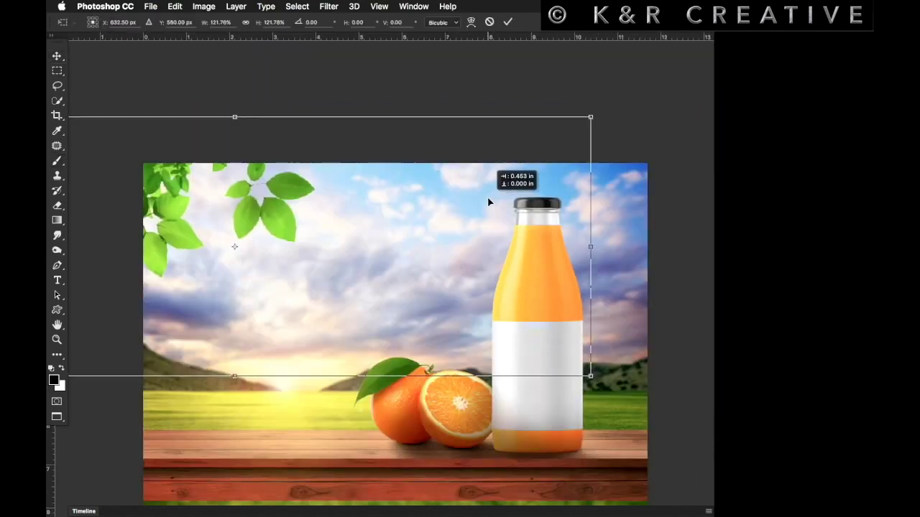
drag(488, 201, 485, 218)
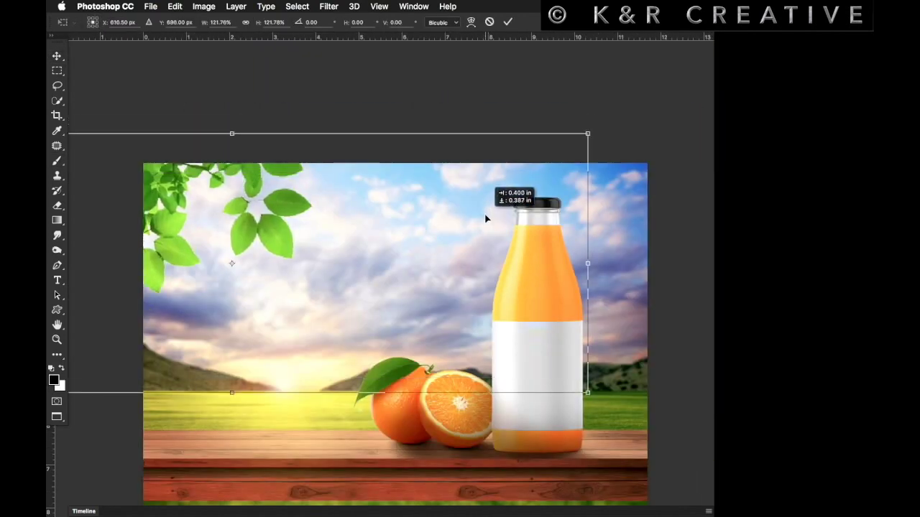
key(Return)
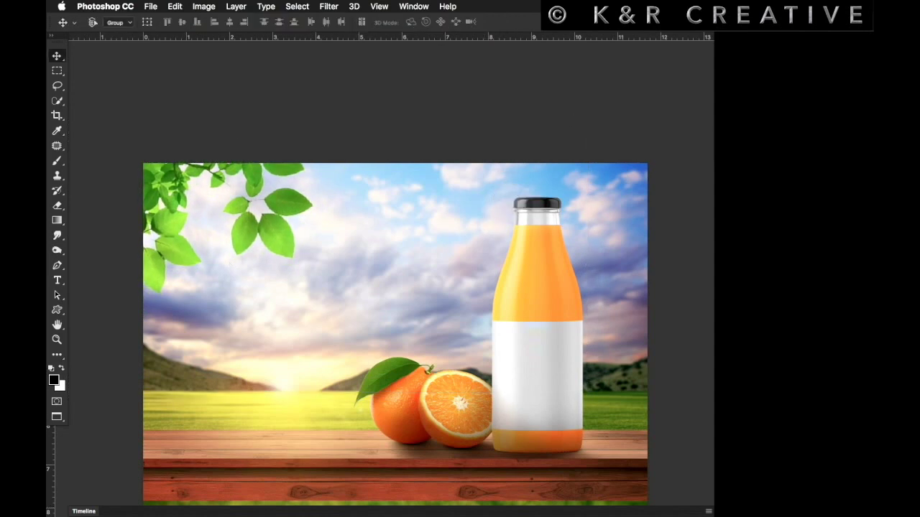
Zoom in on the leaves and set a 200 px brush with swapped colours.
scroll(673, 193, left, 2)
scroll(453, 234, left, 2)
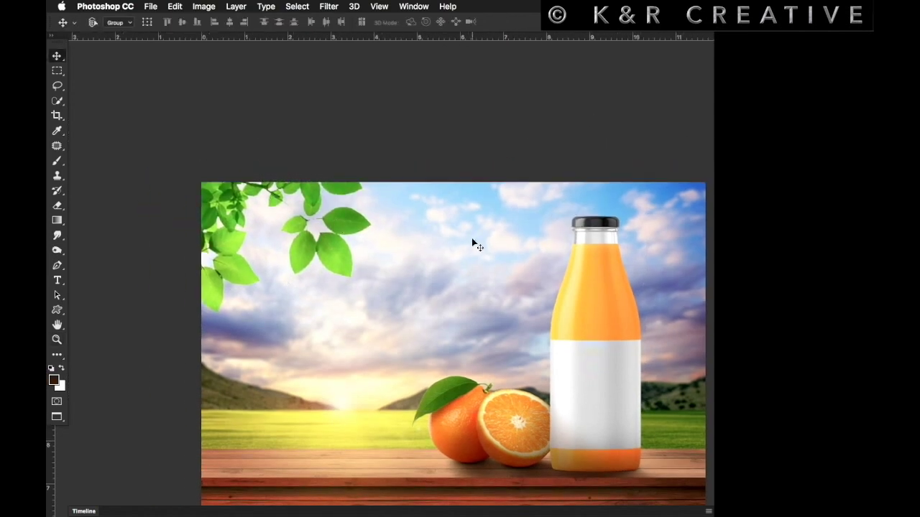
key(z)
drag(302, 220, 402, 230)
key(b)
key(bracketleft)
key(bracketleft)
key(bracketleft)
key(x)
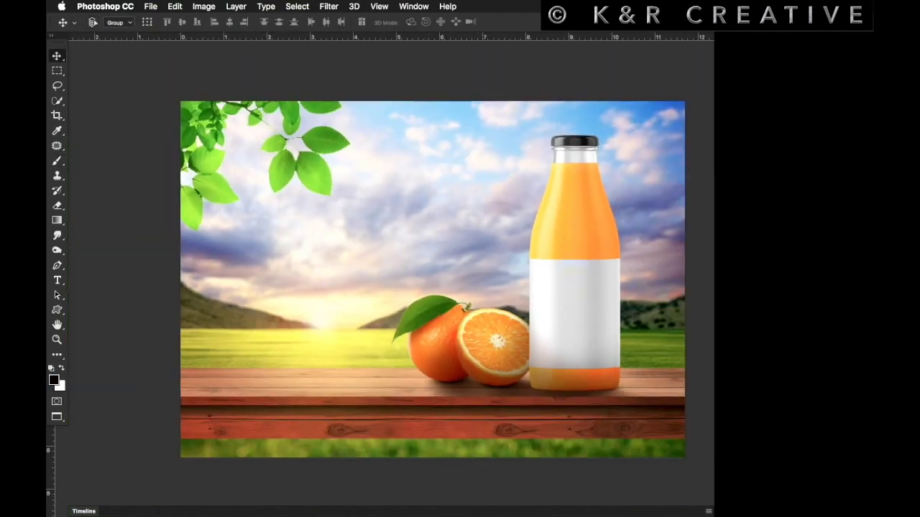
key(ctrl+plus)
key(t)
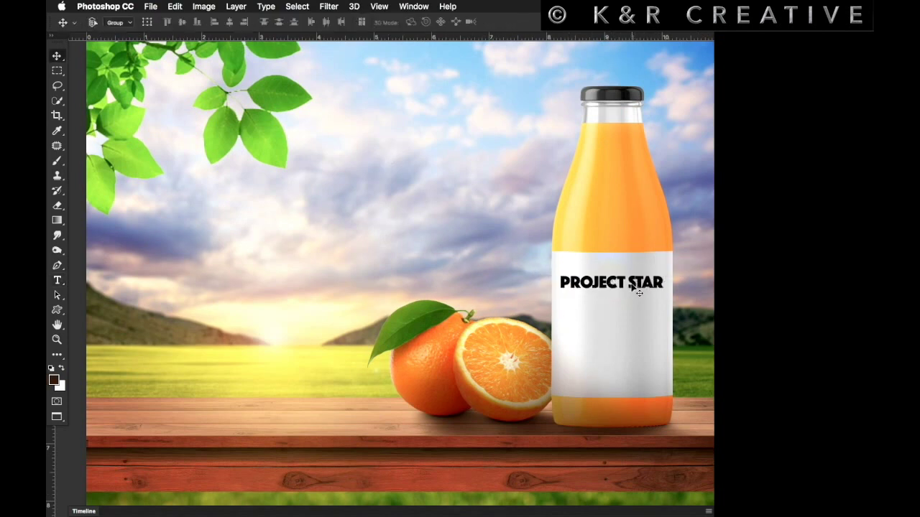
Enlarge the PROJECT STAR title on the bottle label.
key(ctrl+t)
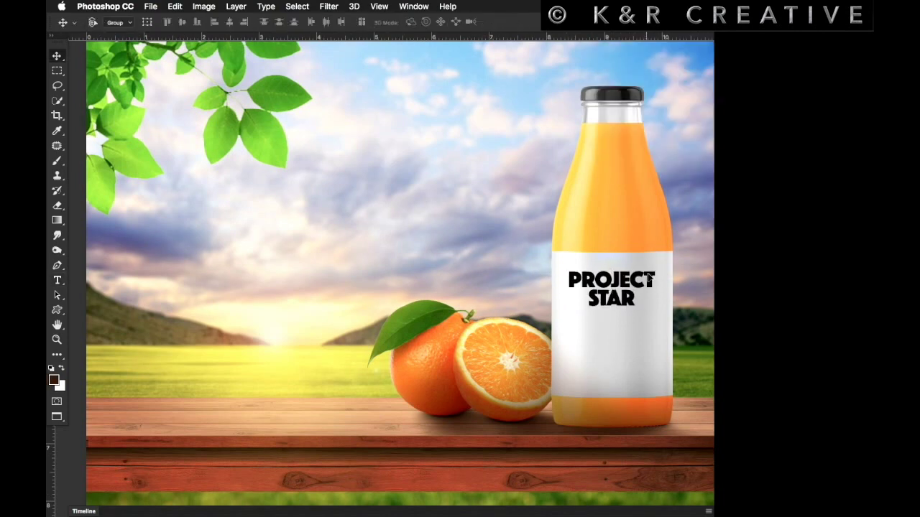
drag(646, 308, 656, 291)
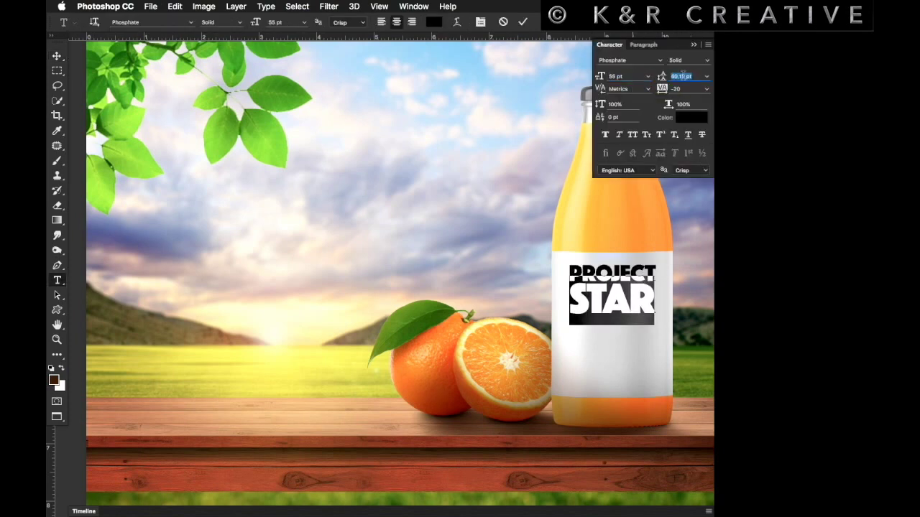
key(ctrl+Return)
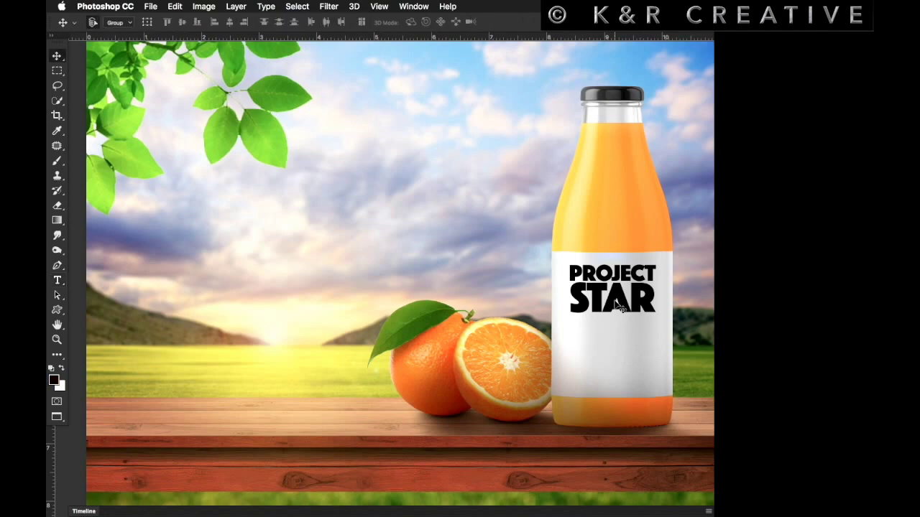
Add a widely spaced DIGITAL IMAGE line beneath PROJECT STAR, sized to the label width.
text(DIGITAL IMAGE)
key(ctrl+t)
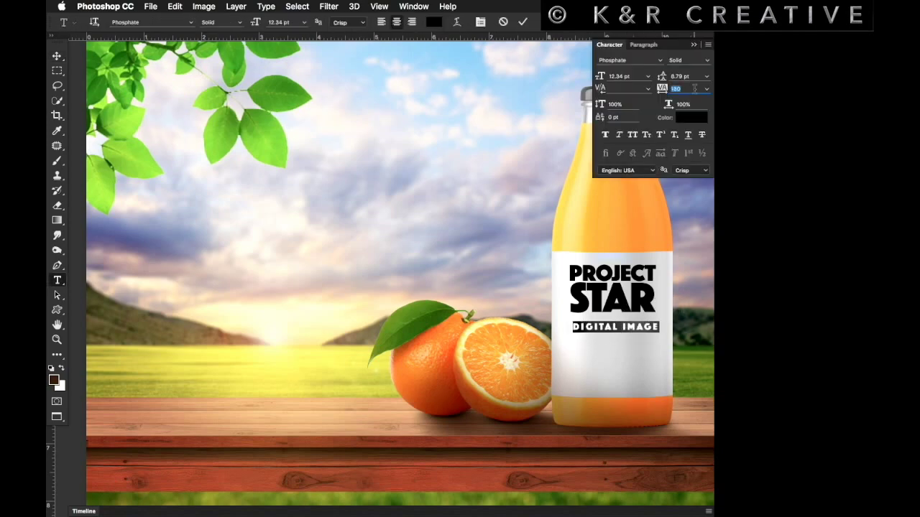
key(ctrl+Return)
key(ctrl+t)
drag(651, 327, 647, 327)
key(Return)
key(ctrl+plus)
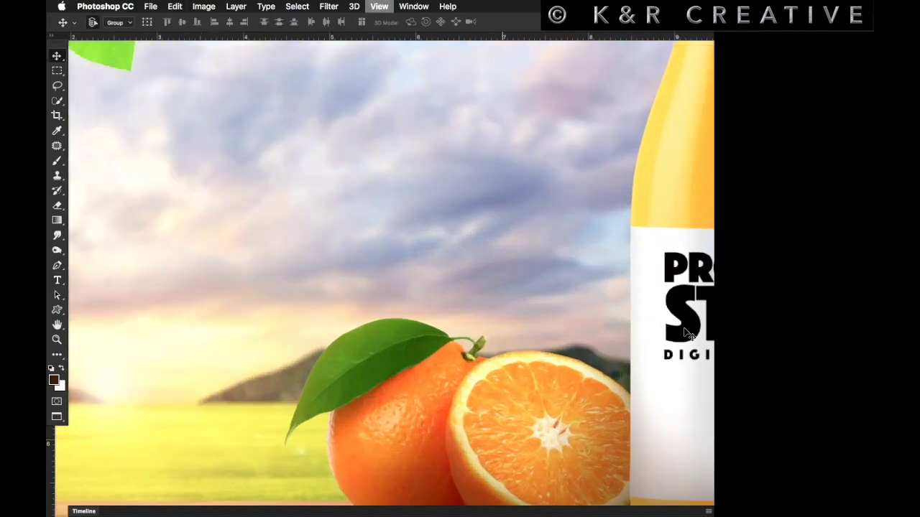
key(ctrl+plus)
key(ctrl+minus)
key(ctrl+minus)
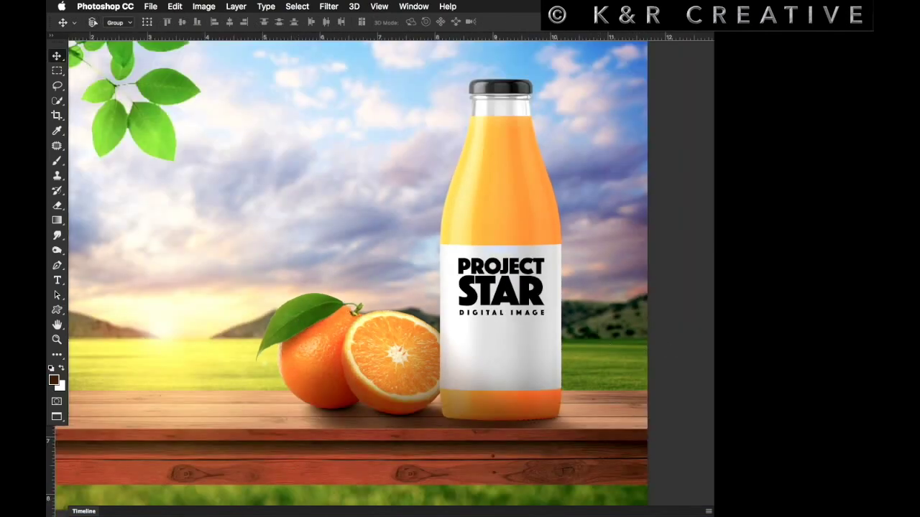
Place a small, horizontally flipped copy of the oranges onto the bottle label.
key(ctrl+t)
drag(267, 288, 529, 336)
right_click(530, 336)
click(553, 478)
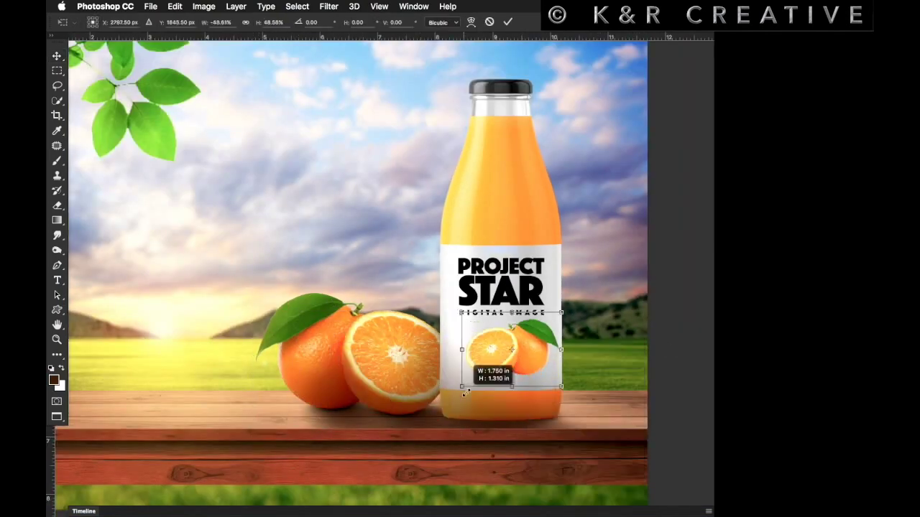
drag(534, 373, 532, 368)
key(Return)
Add the 'IDEA • PLAN • ACTION' tagline and position it below the small oranges.
key(t)
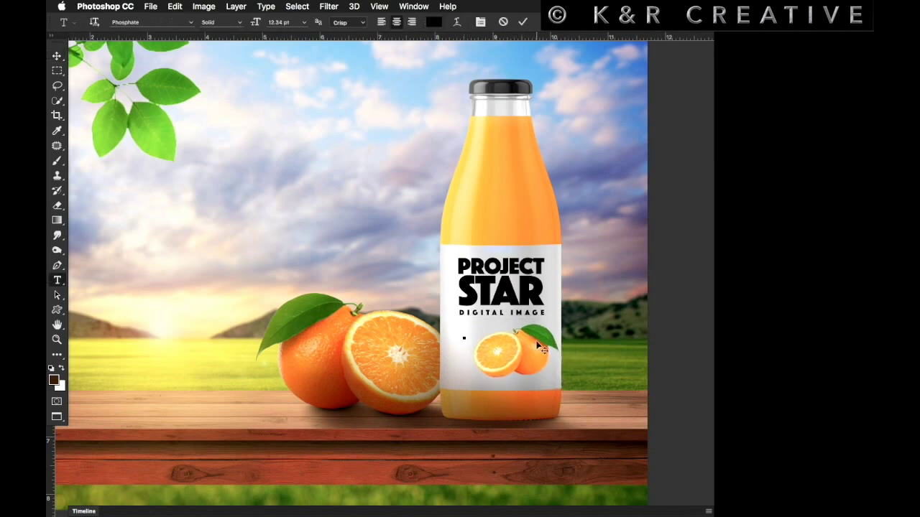
text(IDEA : PLAN• ACTION)
key(ctrl+a)
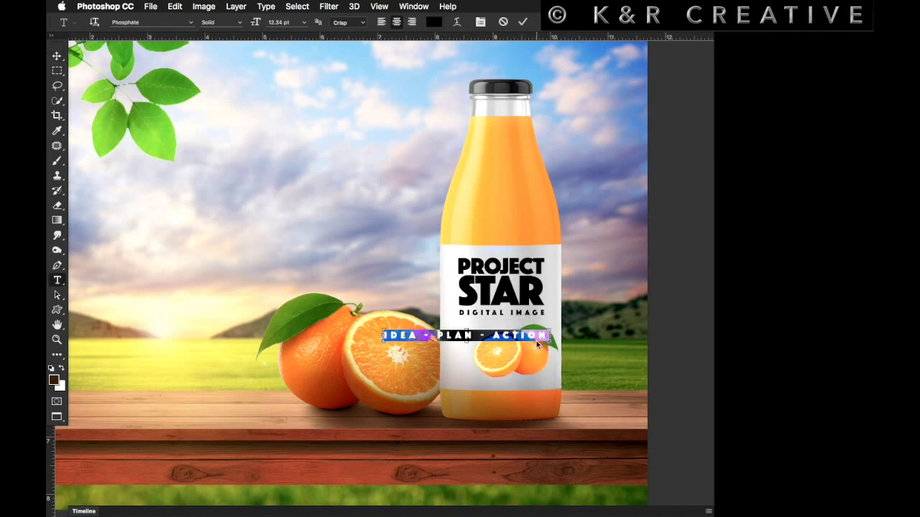
key(ctrl+t)
key(ctrl+Return)
drag(508, 339, 490, 329)
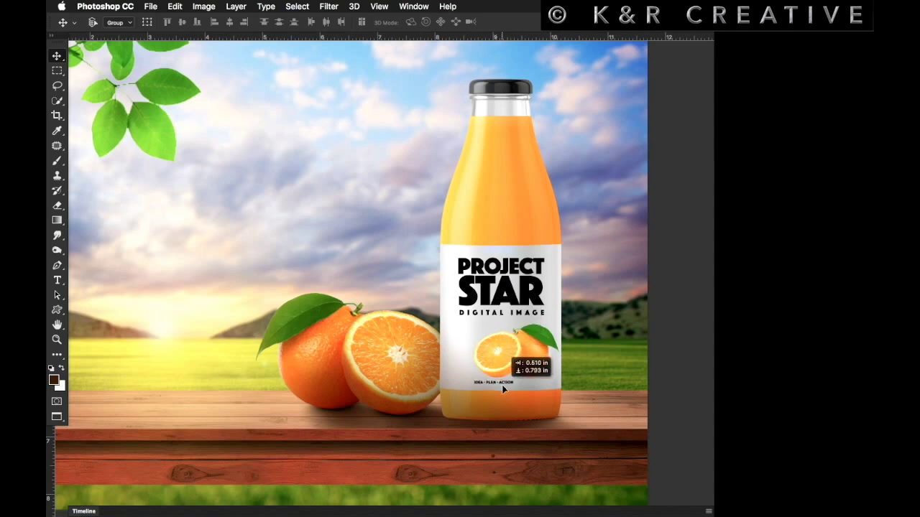
mouse_move(503, 388)
mouse_down()
mouse_move(527, 385)
mouse_move(528, 321)
mouse_up()
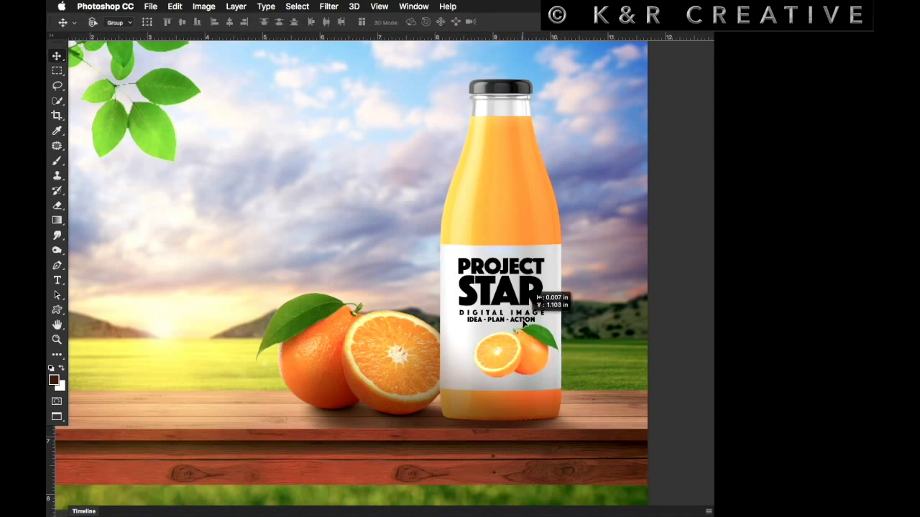
Undo the last tagline move and bring up the text colour picker for DIGITAL IMAGE.
key(ctrl+z)
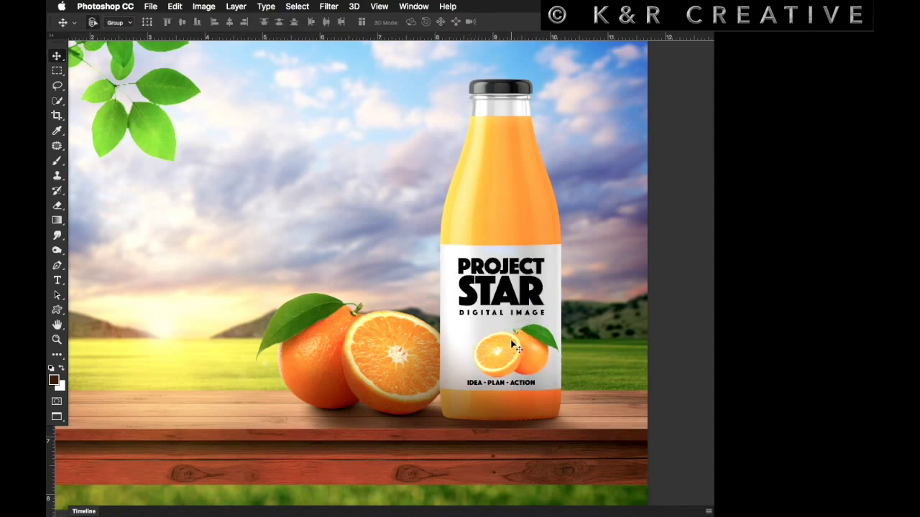
key(t)
click(503, 23)
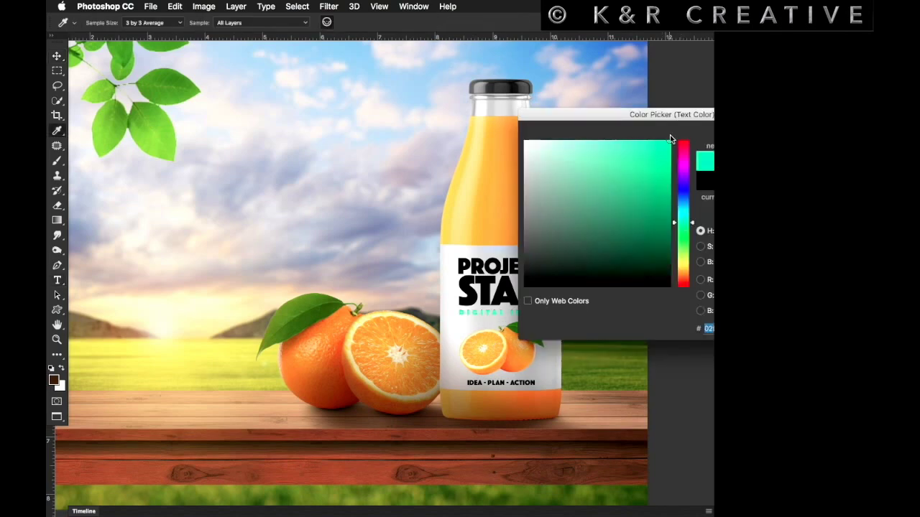
Make DIGITAL IMAGE green and shade the left edges of the label lettering grey.
scroll(401, 218, right, 5)
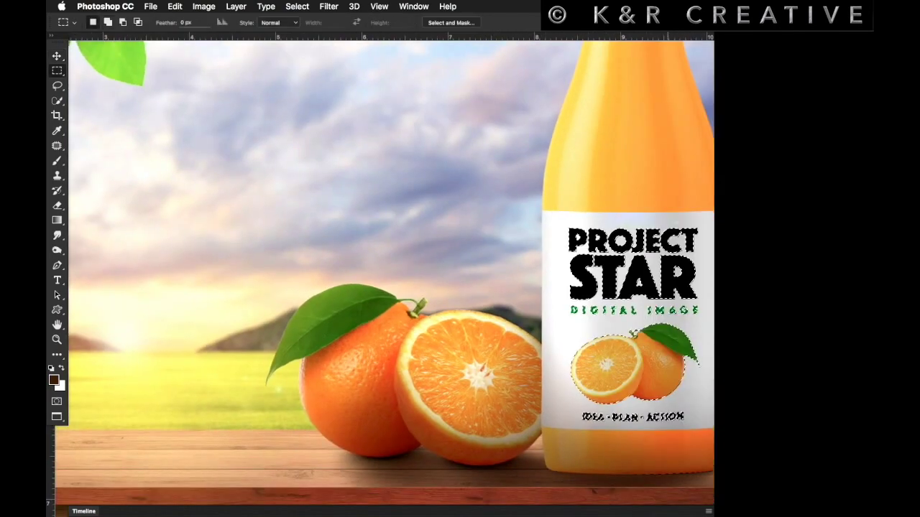
key(m)
drag(590, 208, 546, 424)
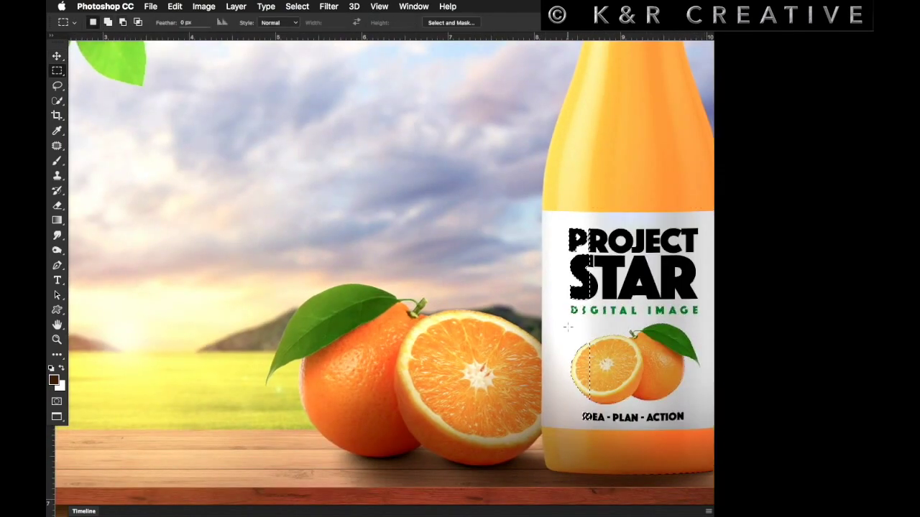
key(v)
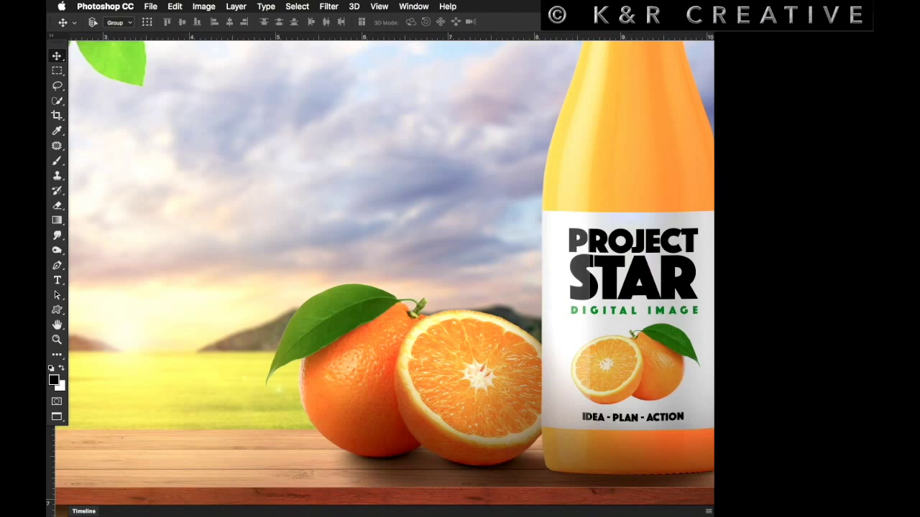
Paint a dark band along the table's front edge above the water reflection.
key(ctrl+0)
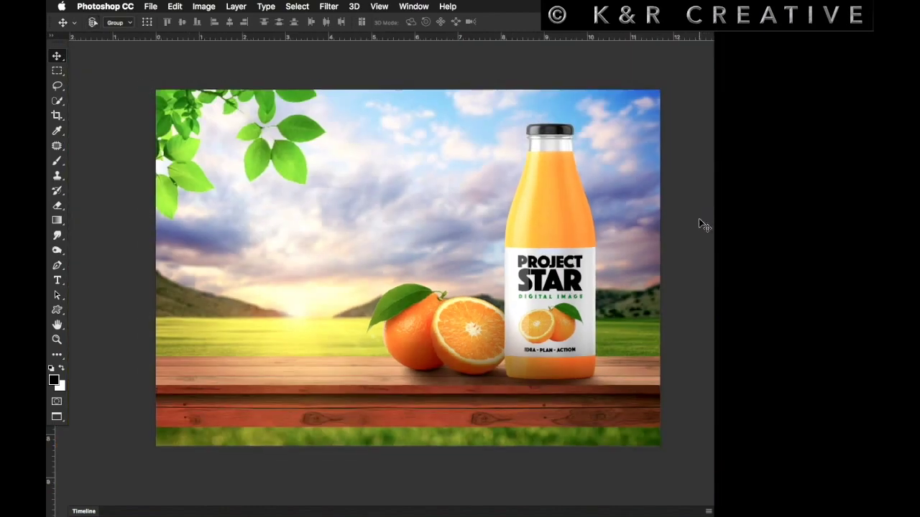
key(m)
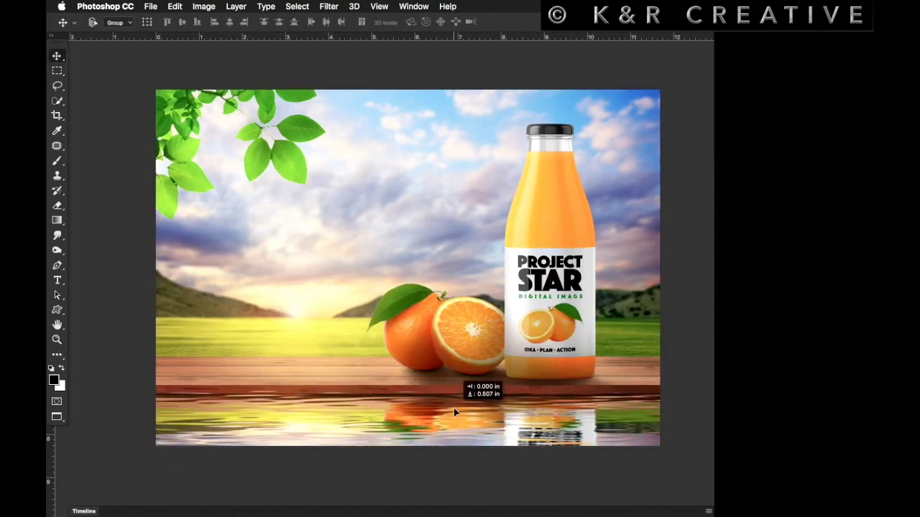
key(b)
drag(156, 382, 665, 384)
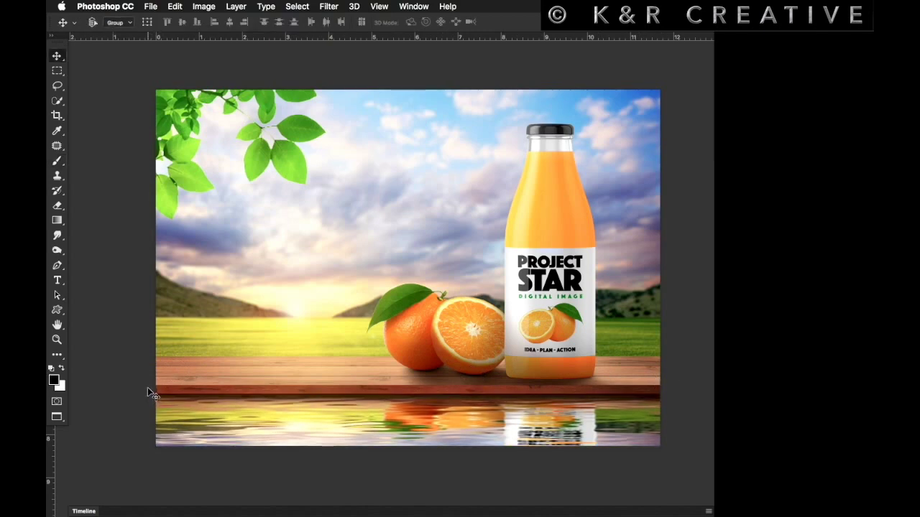
key(v)
key(ctrl+plus)
key(ctrl+minus)
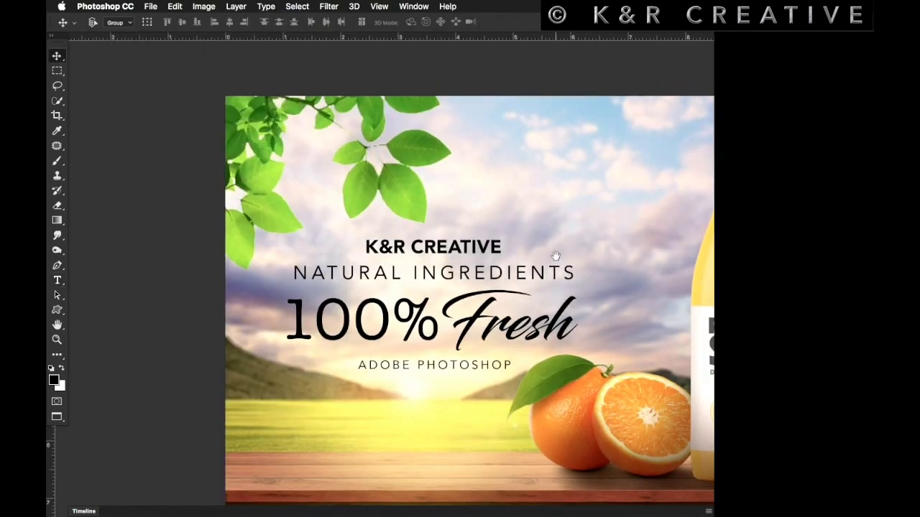
Scale the bold K&R CREATIVE line above NATURAL INGREDIENTS 100% Fresh.
scroll(555, 256, down, 1)
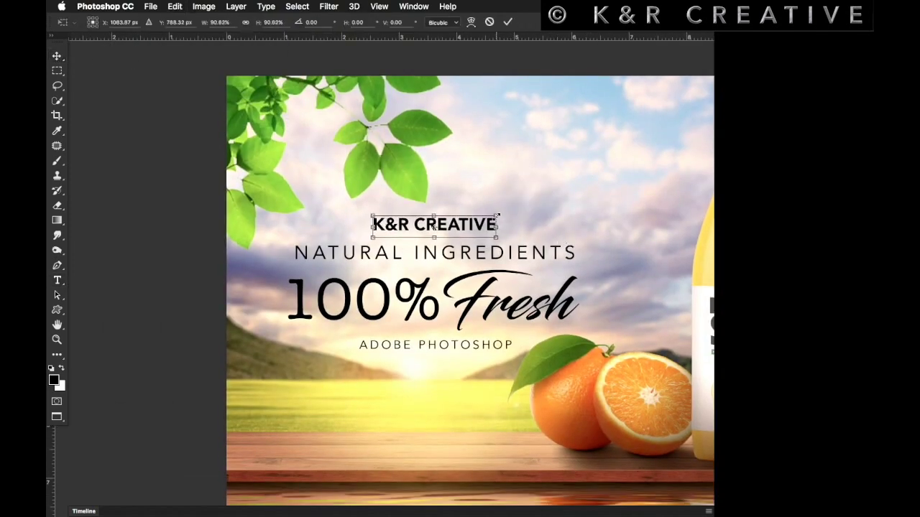
key(ctrl+t)
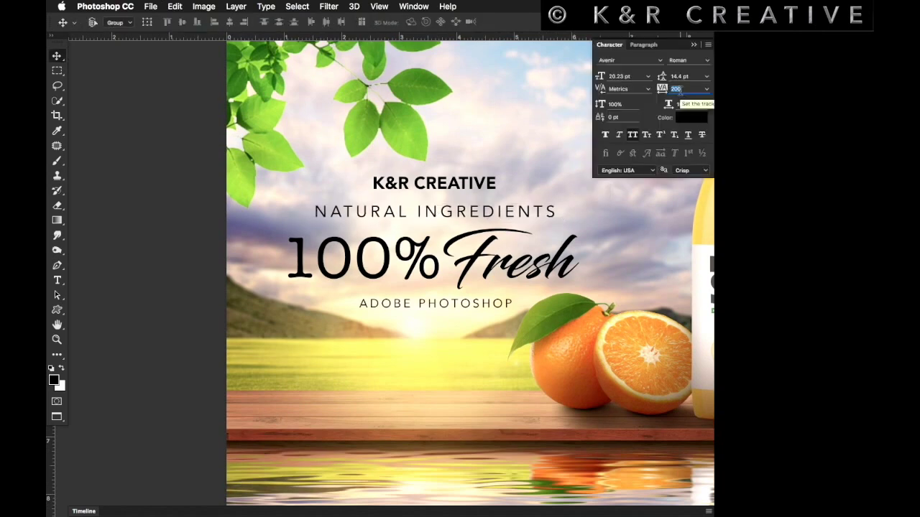